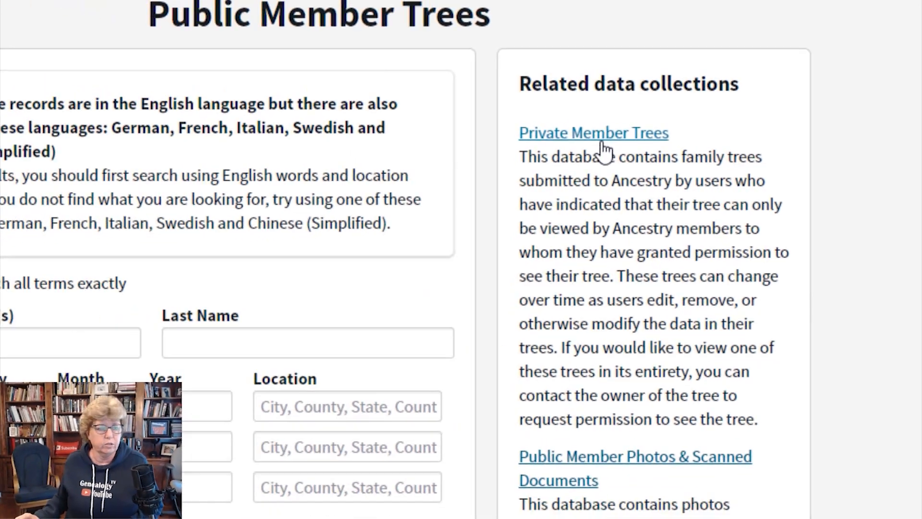
# Open the Private Member Trees collection and search it for the ancestor born in 1862, filling the form from the suggested family tree person
pyautogui.click(461, 120)
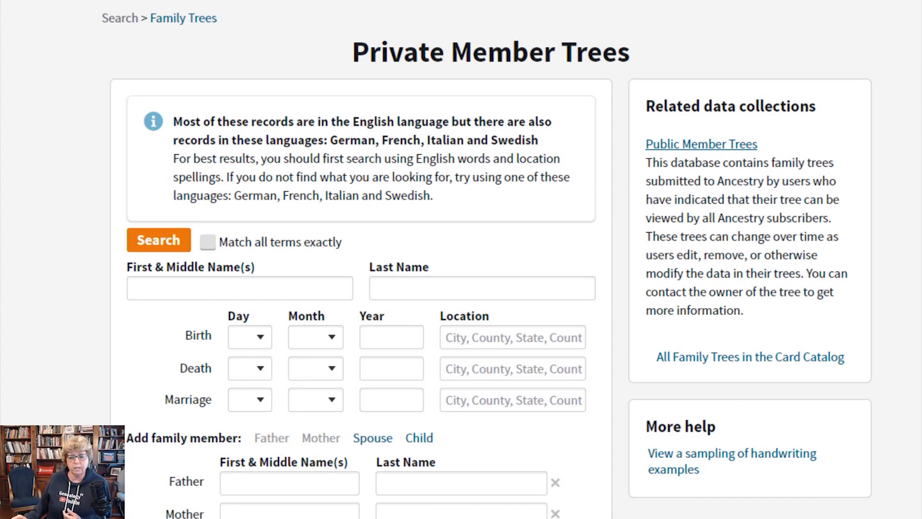
pyautogui.click(212, 293)
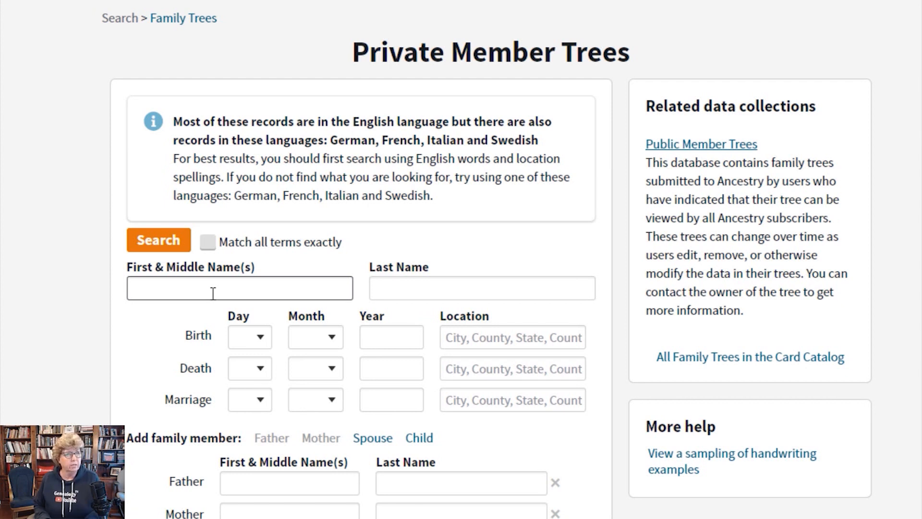
pyautogui.write('Henry G')
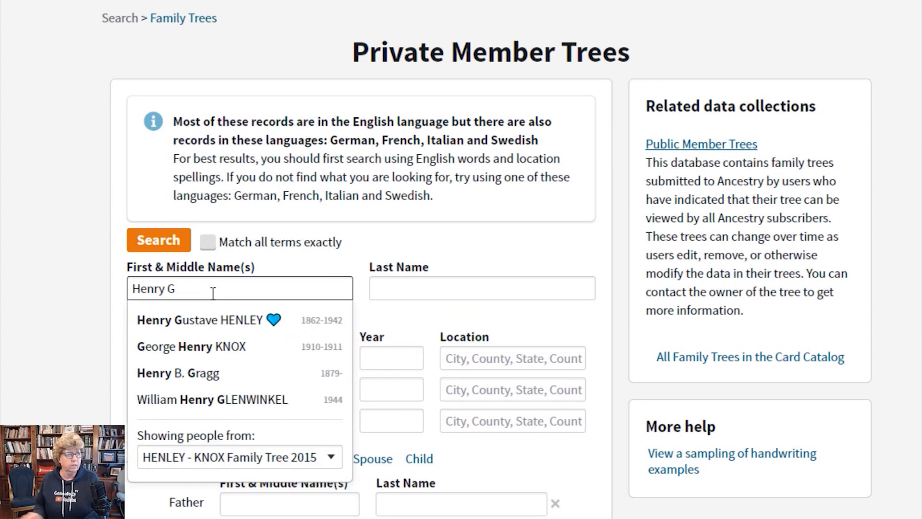
pyautogui.click(219, 326)
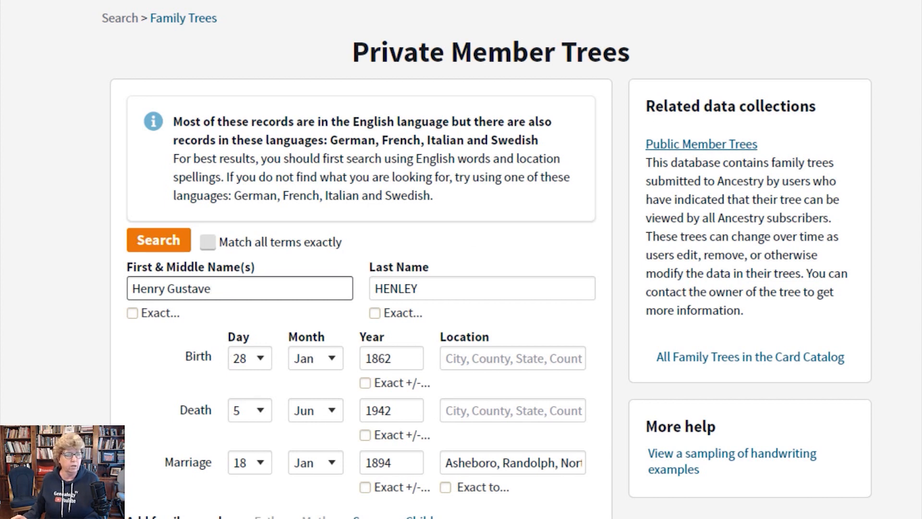
pyautogui.click(145, 243)
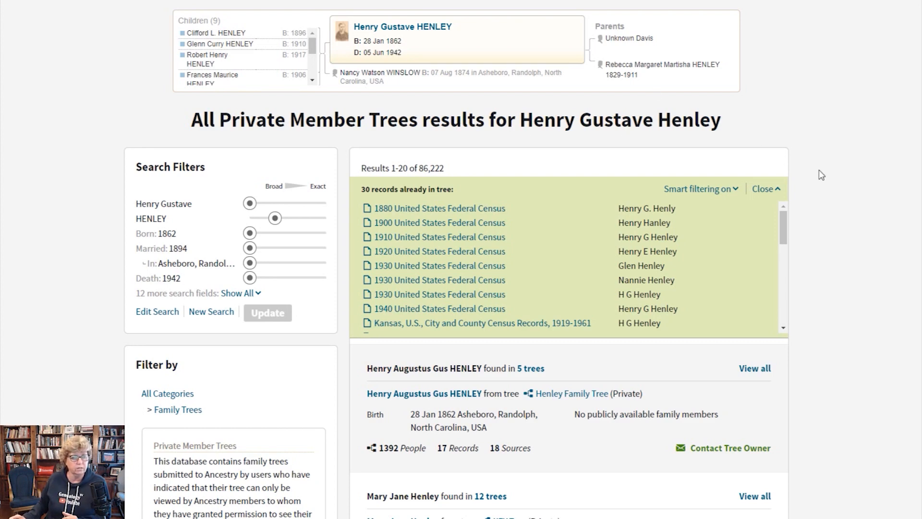
# Review the private tree matches and open the contact option for the owner of the first matching Henley Family Tree
pyautogui.scroll(-8, 569, 260)
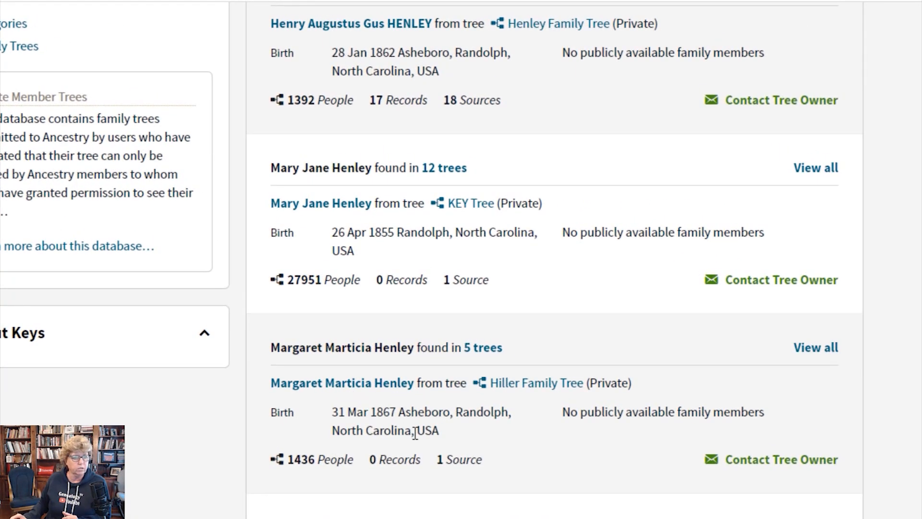
pyautogui.scroll(3, 469, 488)
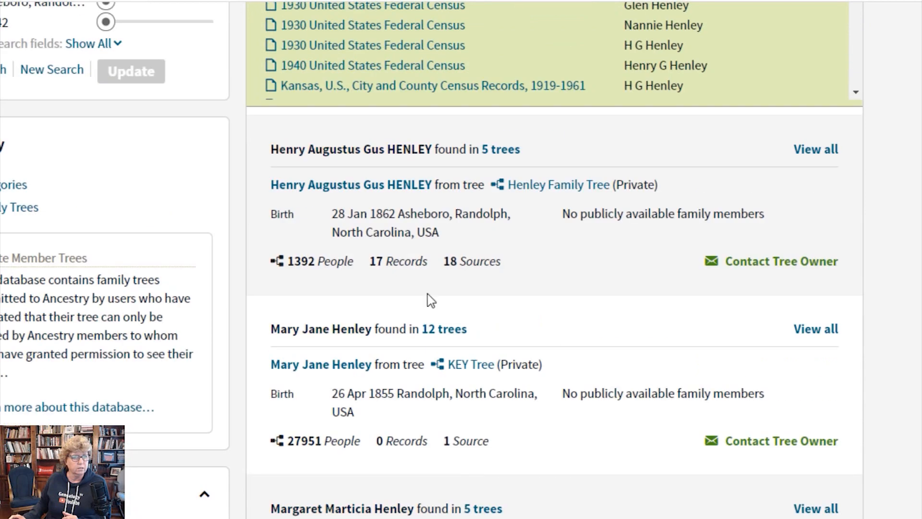
pyautogui.click(748, 264)
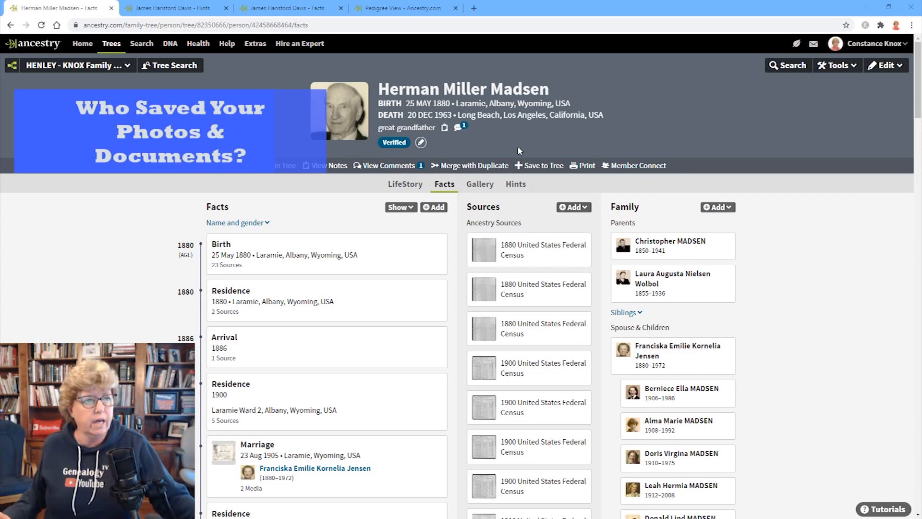
# Open the 50th anniversary photo of the couple from the great-grandfather's gallery and view the profile of the first member who saved it
pyautogui.click(480, 185)
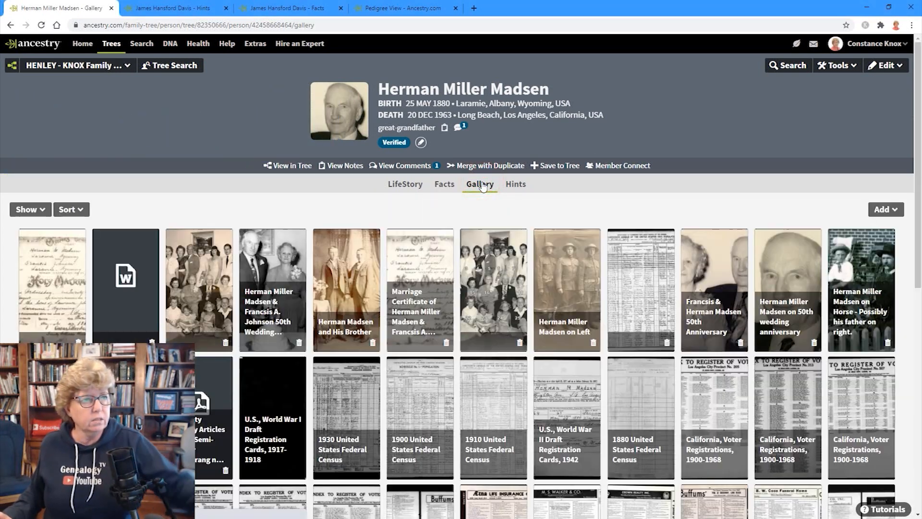
pyautogui.scroll(-7, 682, 364)
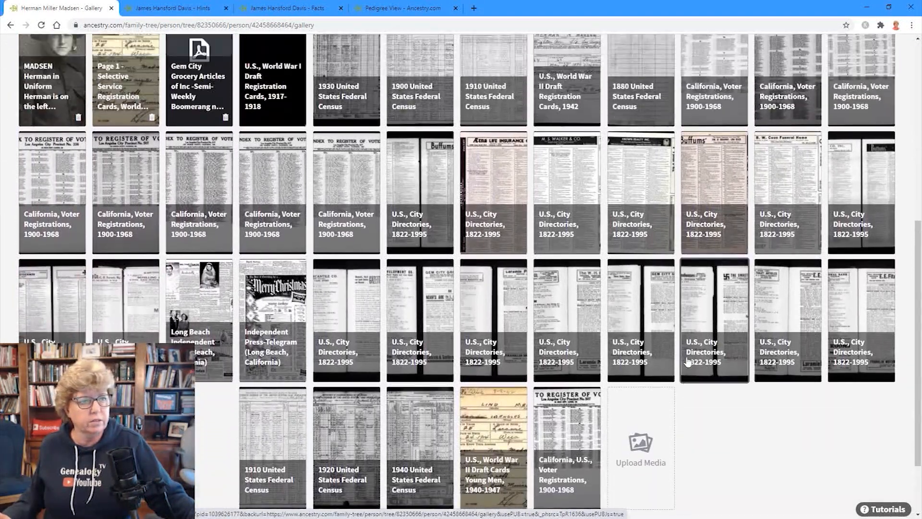
pyautogui.scroll(7, 688, 363)
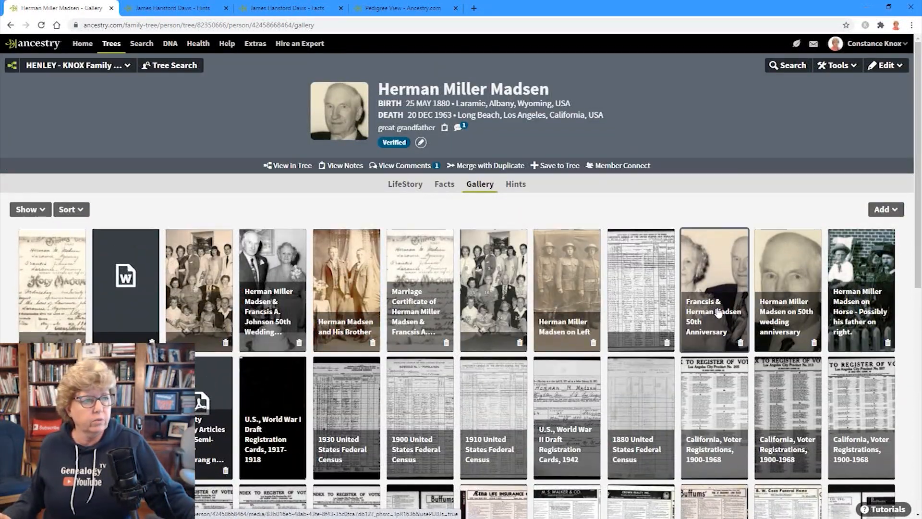
pyautogui.click(718, 310)
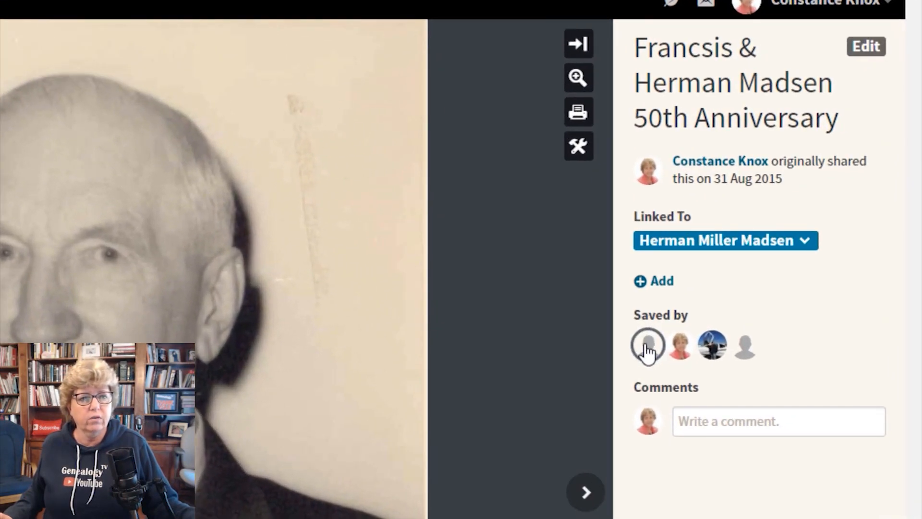
pyautogui.click(647, 355)
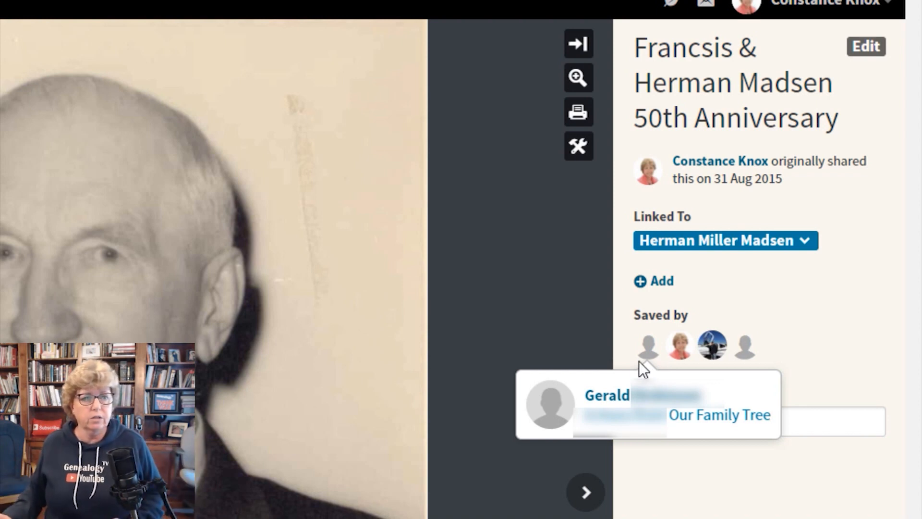
pyautogui.click(618, 401)
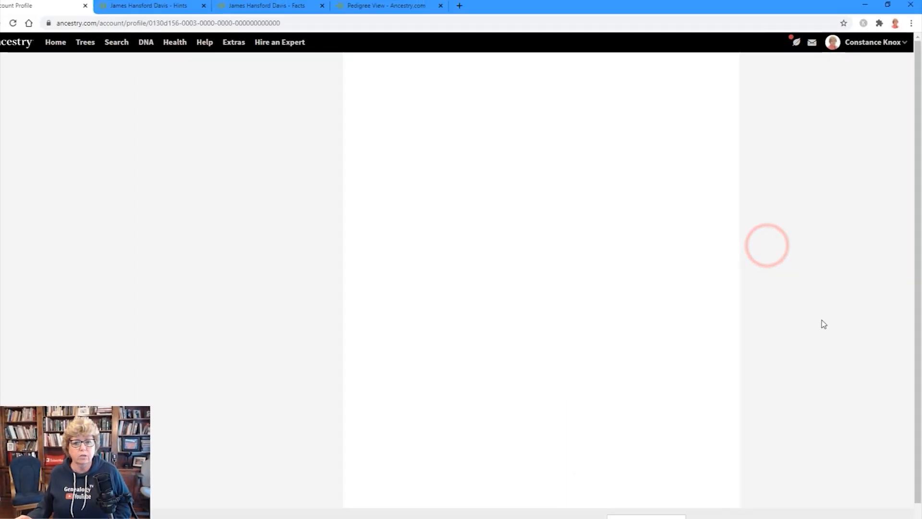
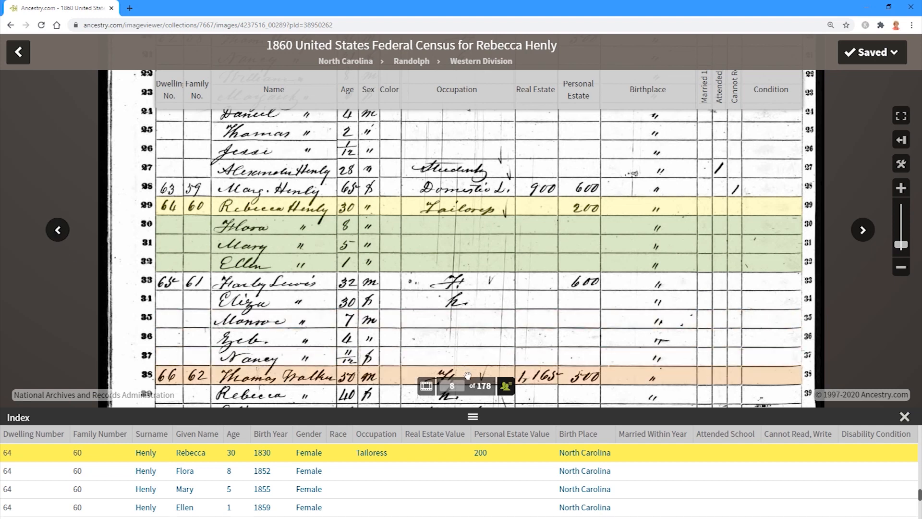
# Go to image 1 of the 1860 census for Western Division, Randolph, and copy all page content including the index
pyautogui.click(452, 385)
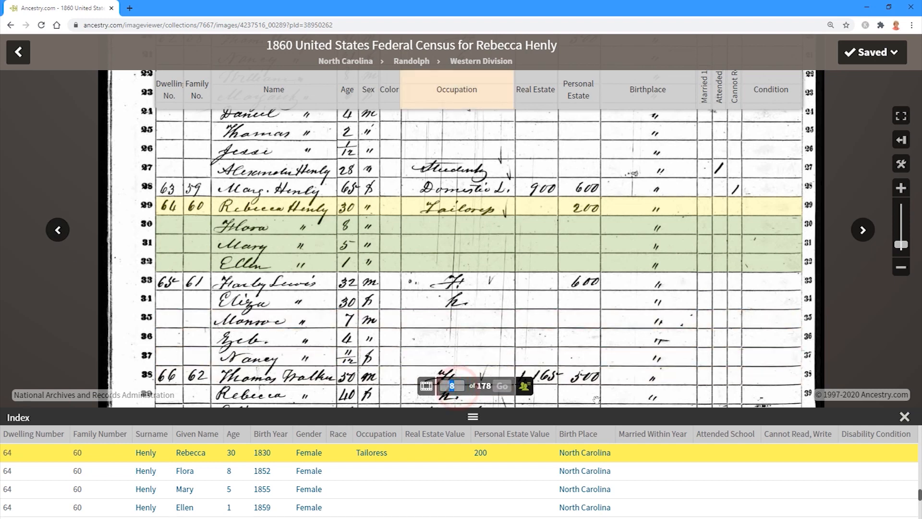
pyautogui.write('1')
pyautogui.press('Return')
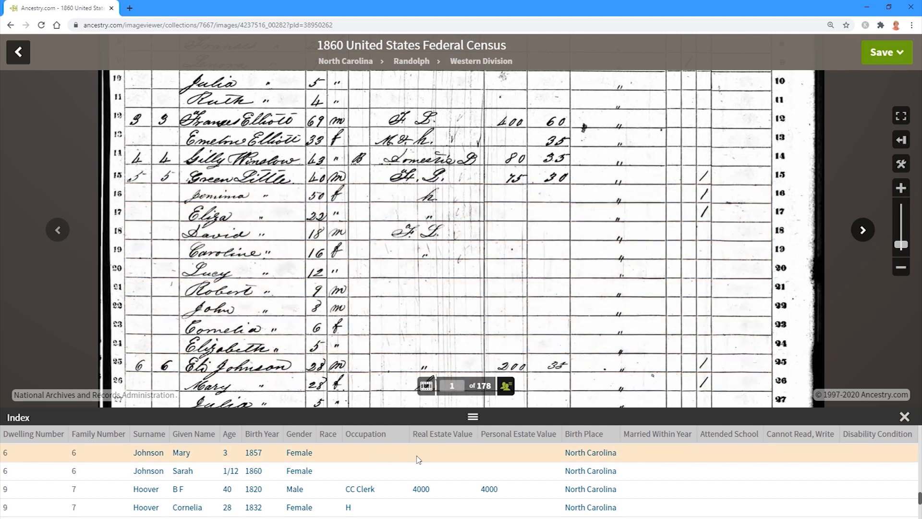
pyautogui.click(382, 457)
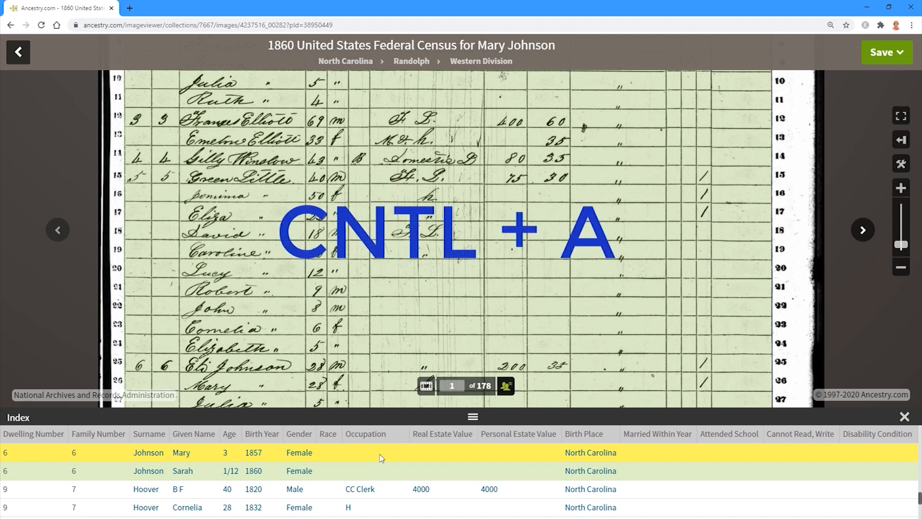
pyautogui.hotkey('ctrl', 'a')
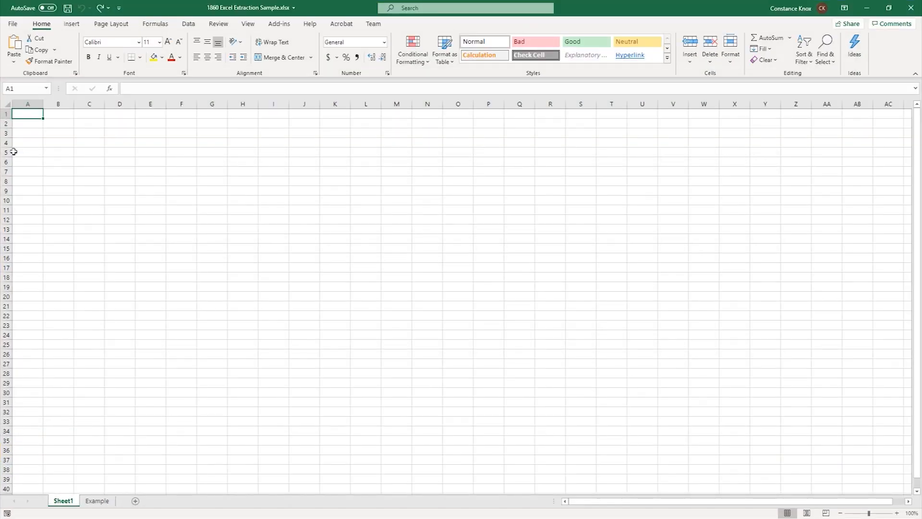
# Switch to the 1860 Excel Extraction Sample workbook in Excel and paste the copied census page into cell A1 as Text using Paste Special
pyautogui.rightClick(34, 117)
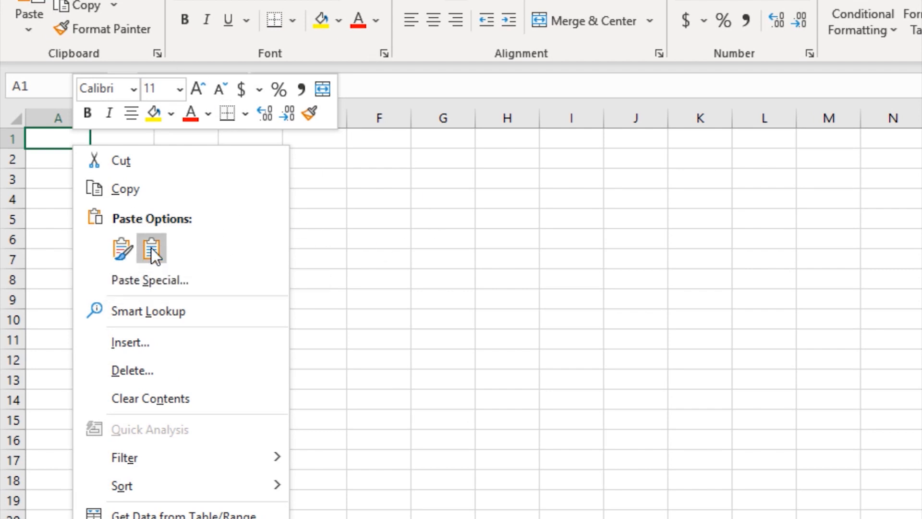
pyautogui.click(145, 279)
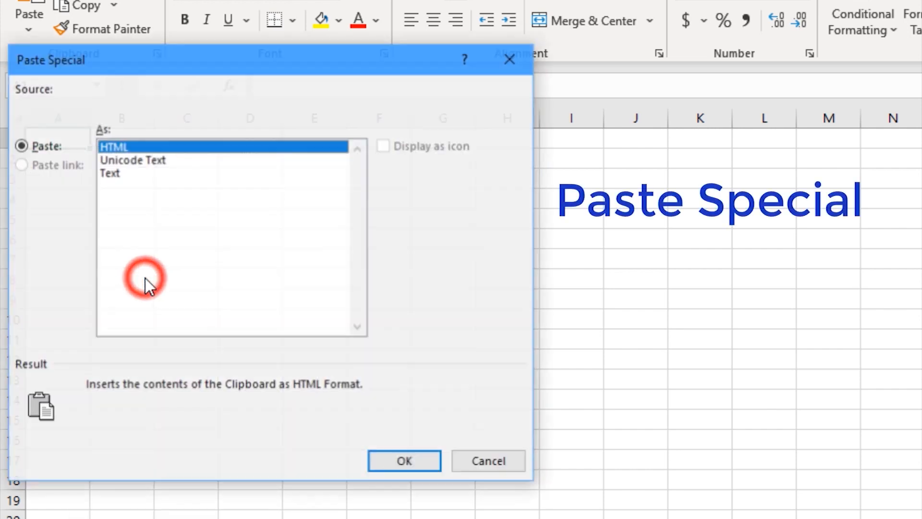
pyautogui.click(112, 174)
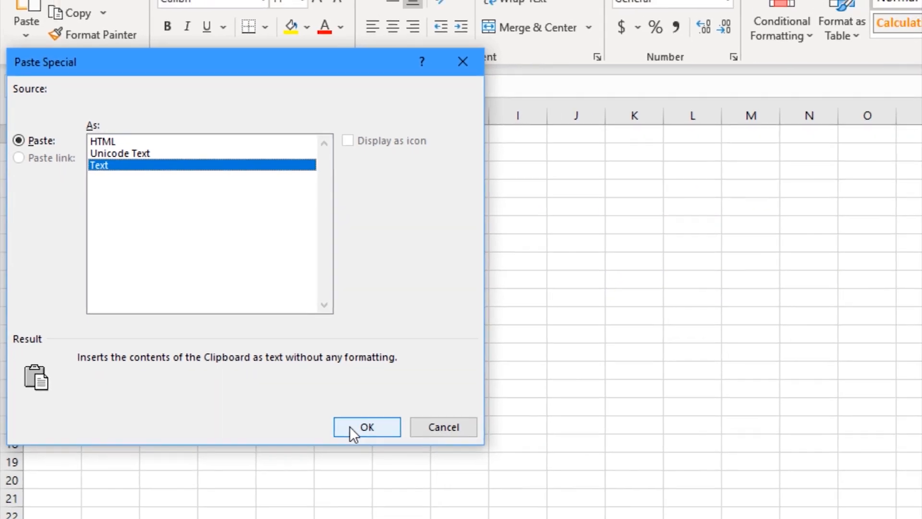
pyautogui.click(350, 425)
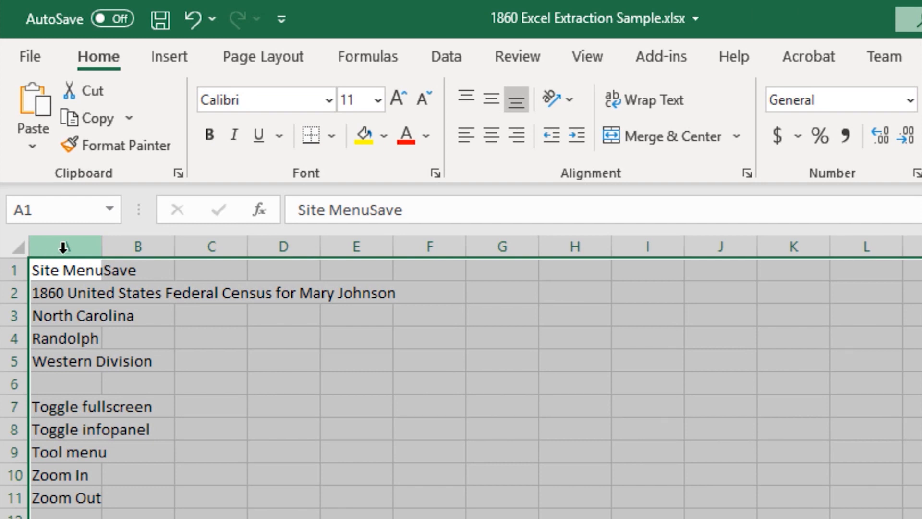
# Insert an empty column before column A of the pasted census data
pyautogui.click(62, 248)
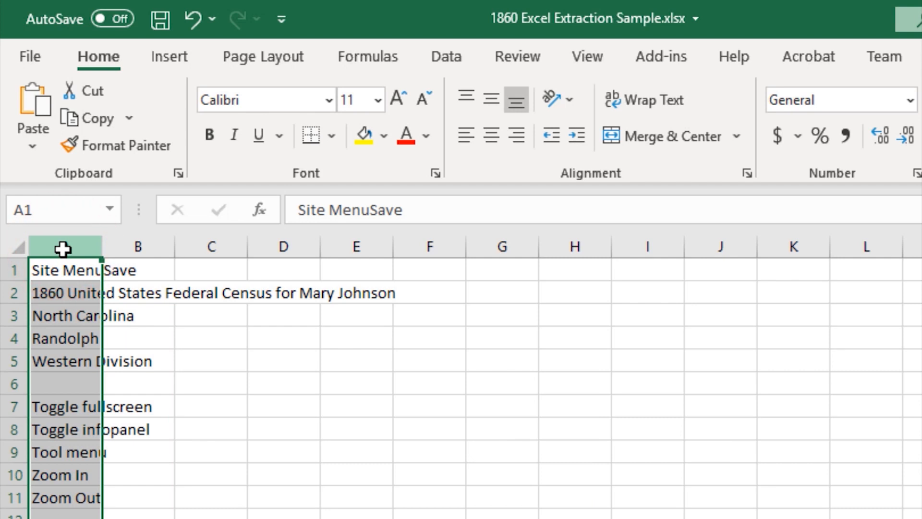
pyautogui.click(62, 293)
pyautogui.click(71, 247)
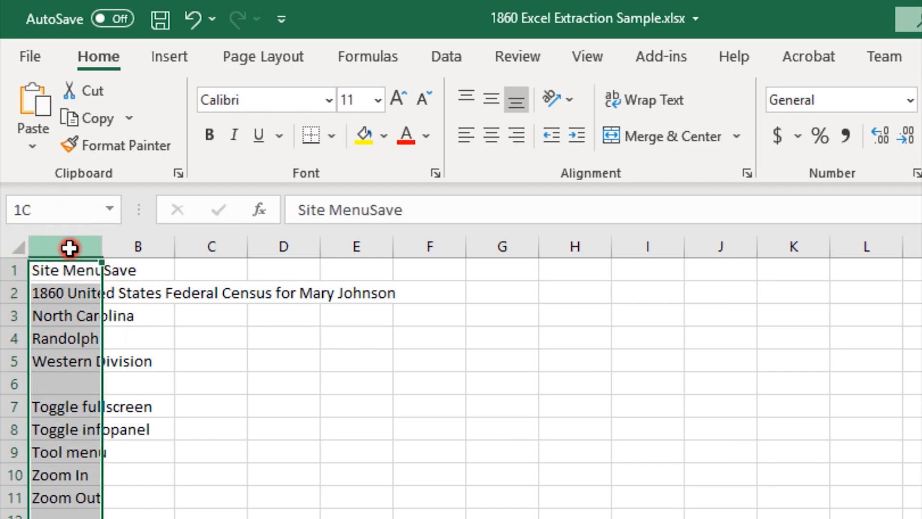
pyautogui.rightClick(70, 245)
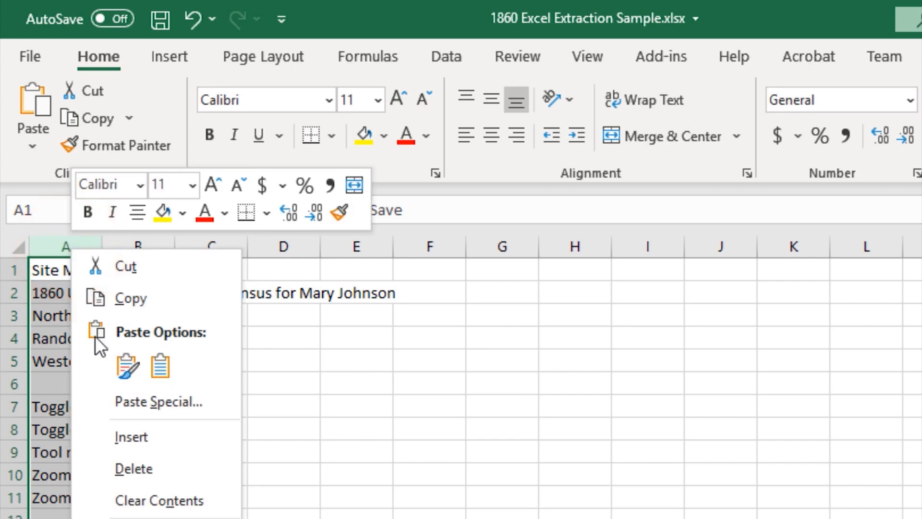
pyautogui.click(130, 430)
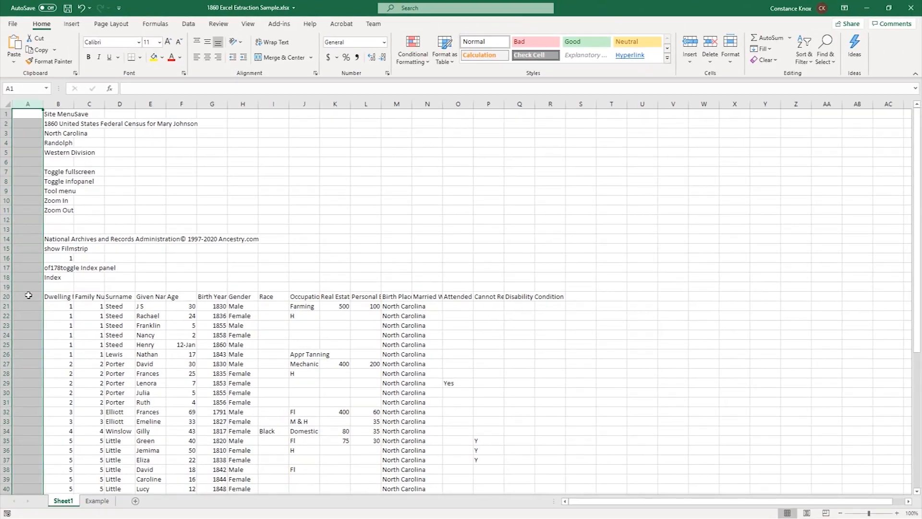
pyautogui.click(38, 406)
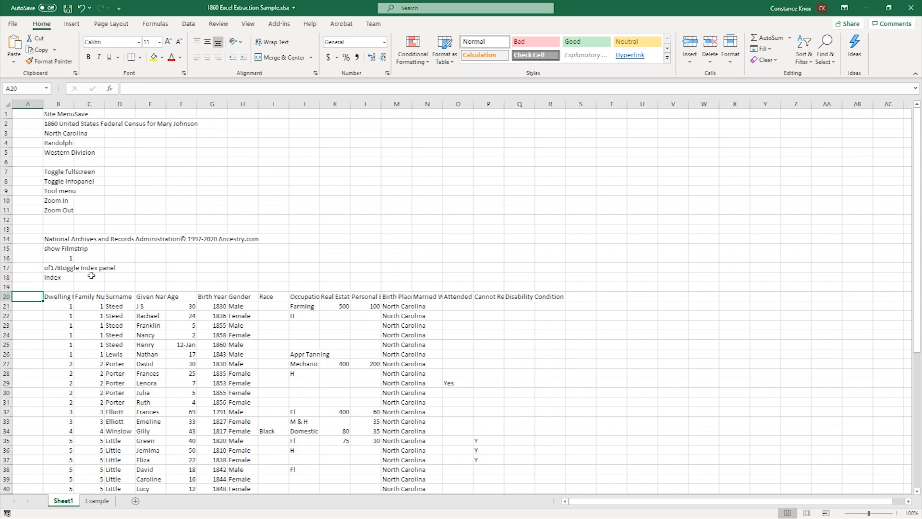
# Delete rows 1 through 19, which hold the website text above the census column headings
pyautogui.click(5, 114)
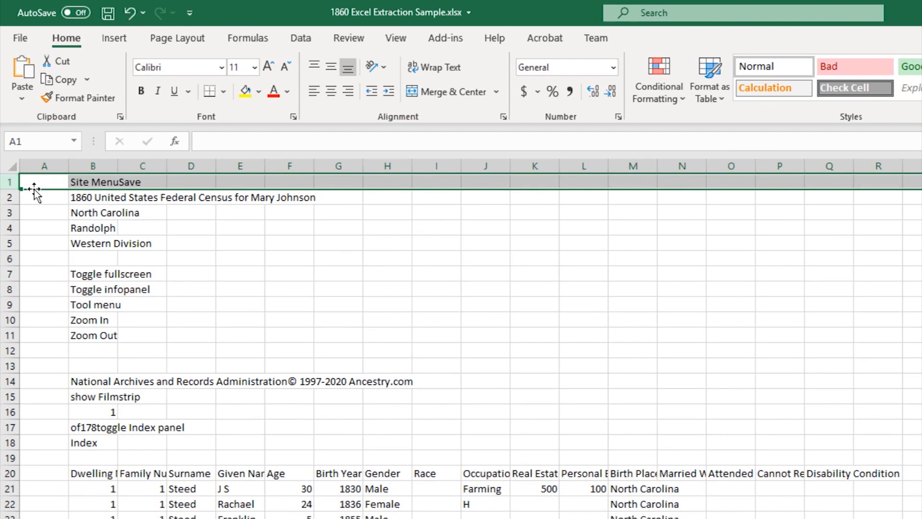
pyautogui.moveTo(8, 183); pyautogui.dragTo(8, 454)
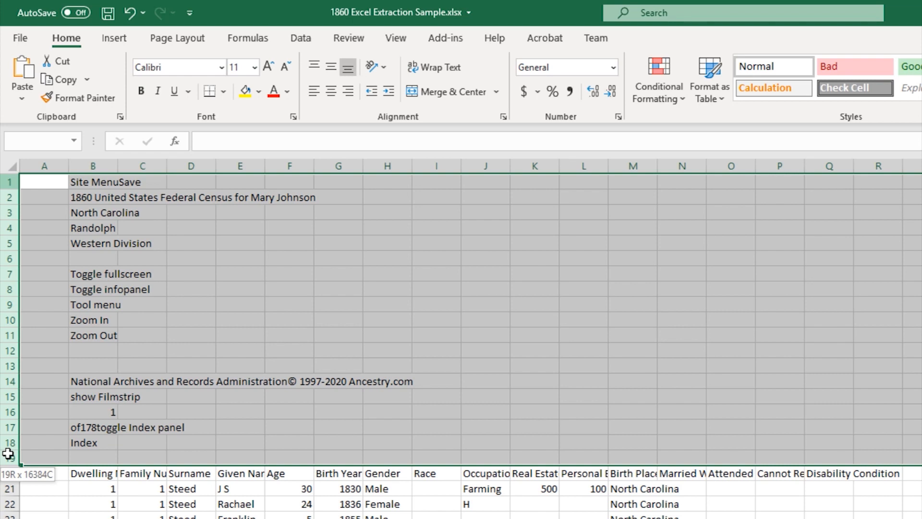
pyautogui.moveTo(8, 454); pyautogui.dragTo(8, 454)
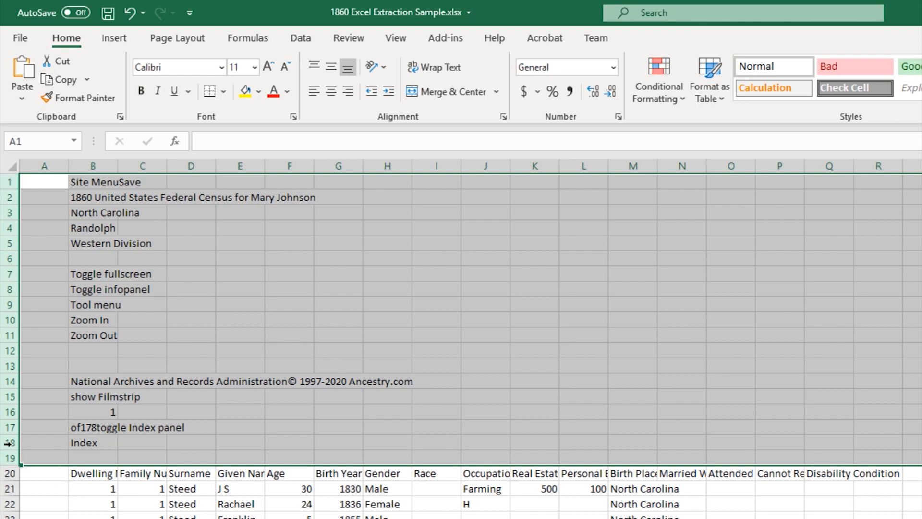
pyautogui.rightClick(14, 289)
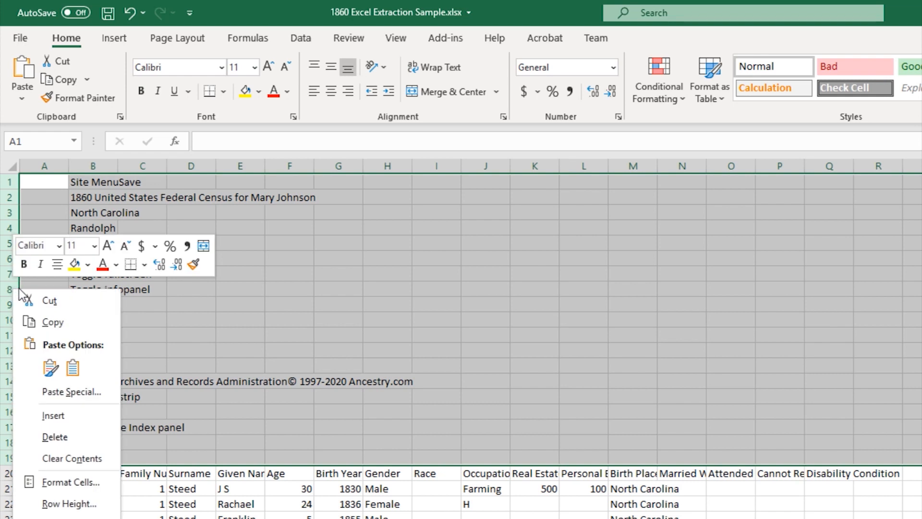
pyautogui.click(48, 437)
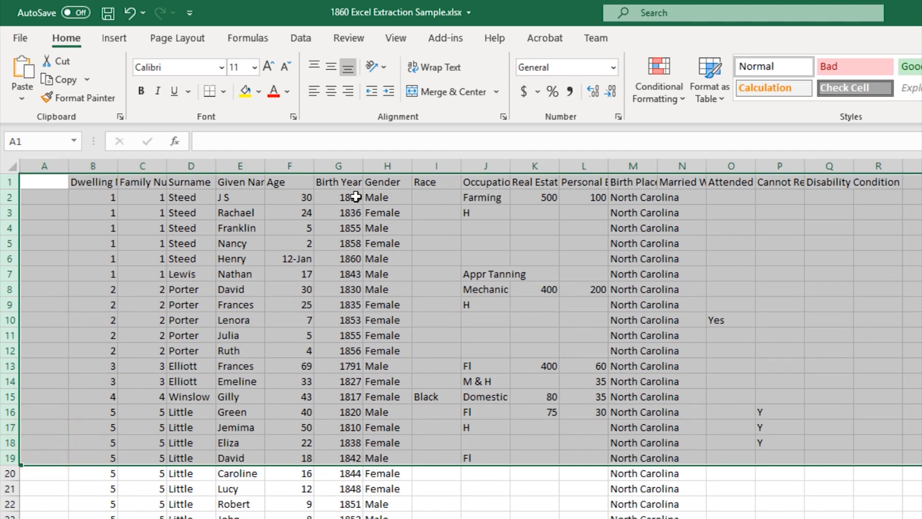
# Add the heading Image in cell A1 and enter 1 as the image number in cell A2
pyautogui.click(50, 187)
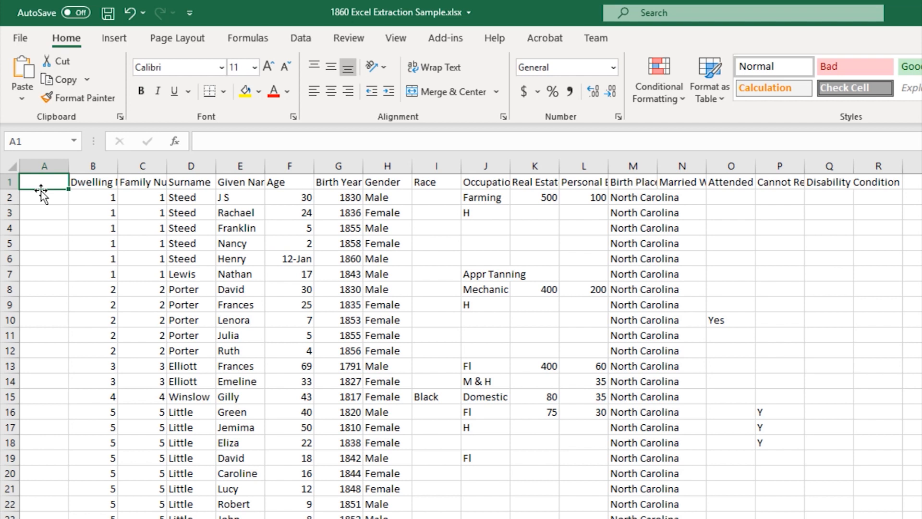
pyautogui.write('Image')
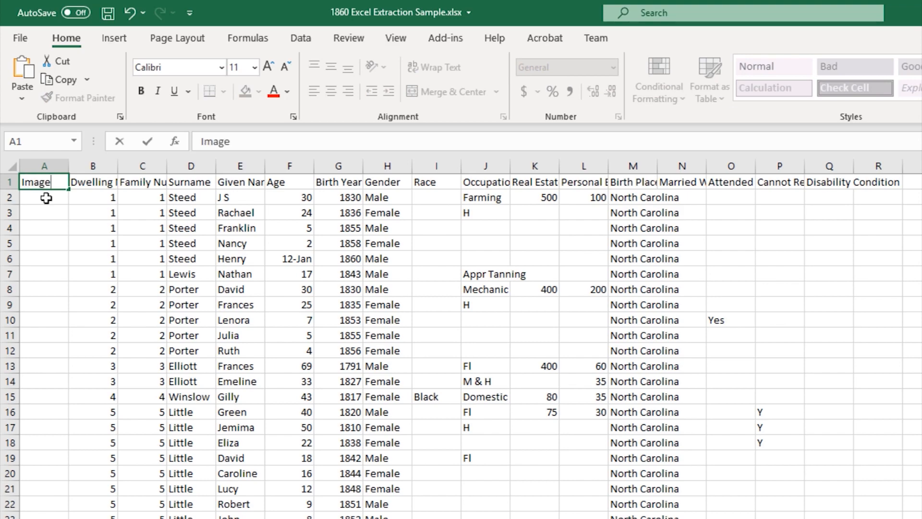
pyautogui.press('Return')
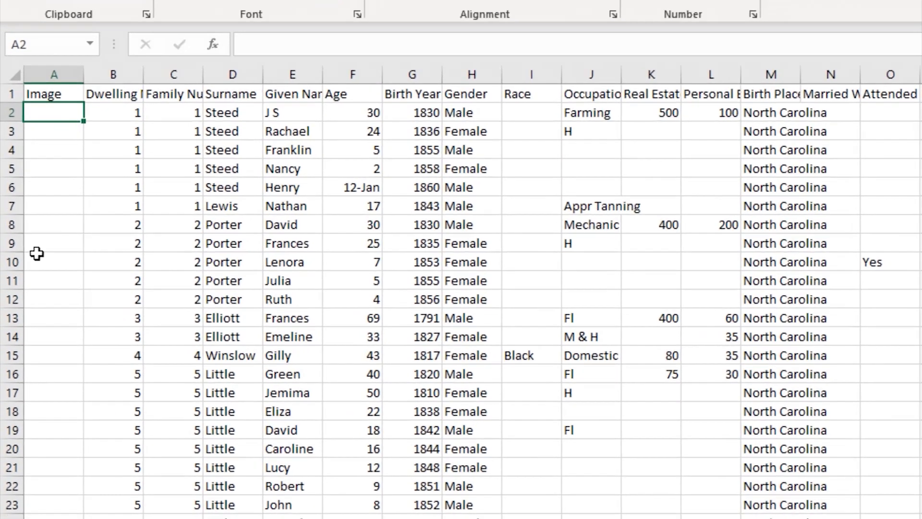
pyautogui.write('1')
pyautogui.press('Return')
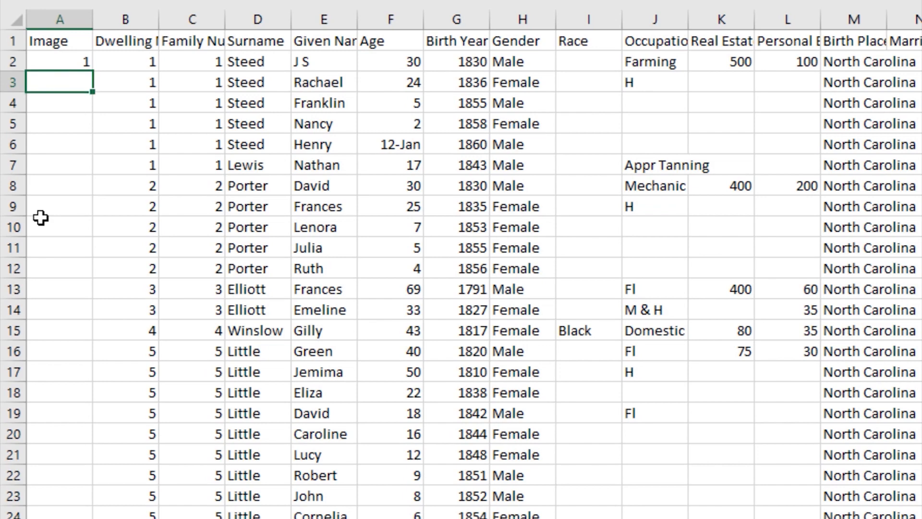
# Fill the image number 1 from cell A2 down through cell A39, the last census row
pyautogui.click(48, 64)
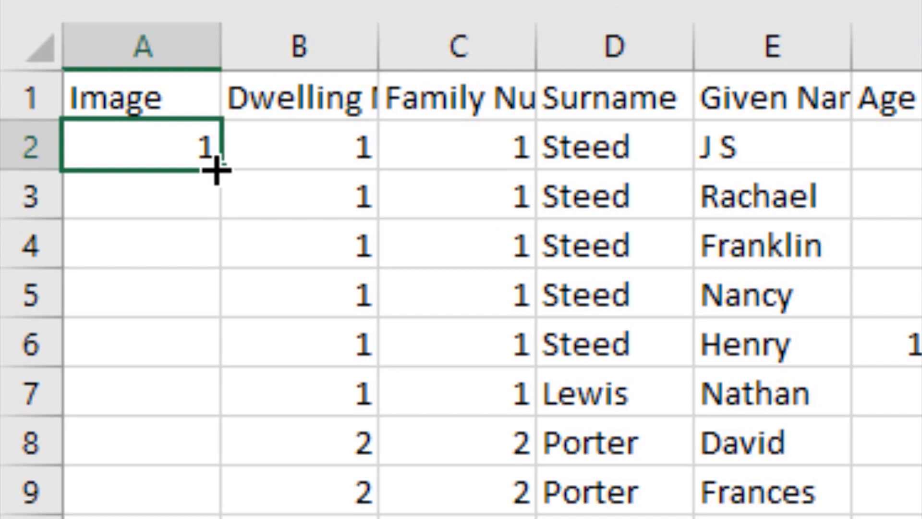
pyautogui.moveTo(216, 170); pyautogui.dragTo(129, 518)
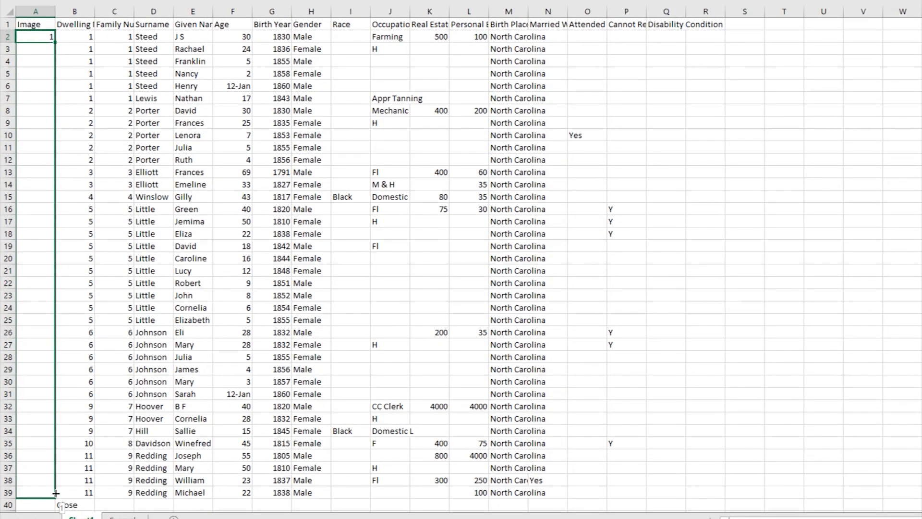
pyautogui.moveTo(56, 493); pyautogui.dragTo(56, 495)
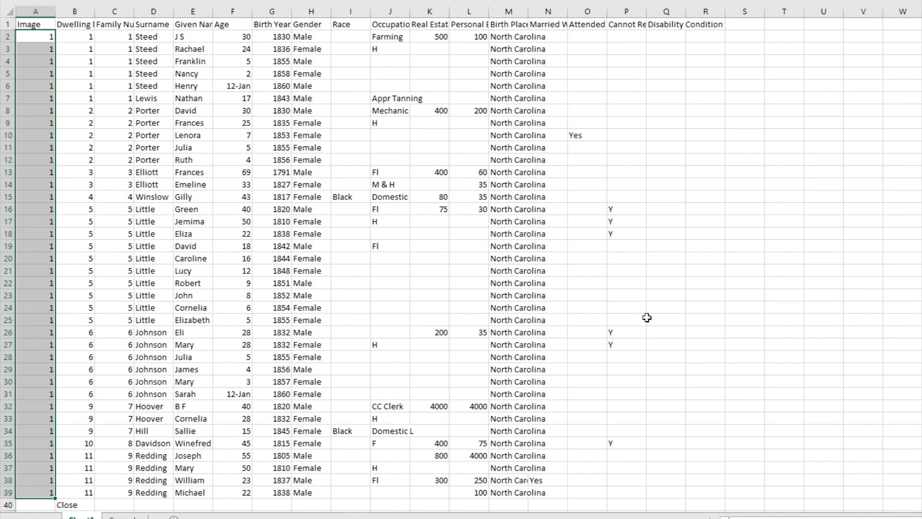
# Clear the leftover Close text in cell B40 and enter 2 as the image number in cell A40
pyautogui.scroll(-5, 644, 307)
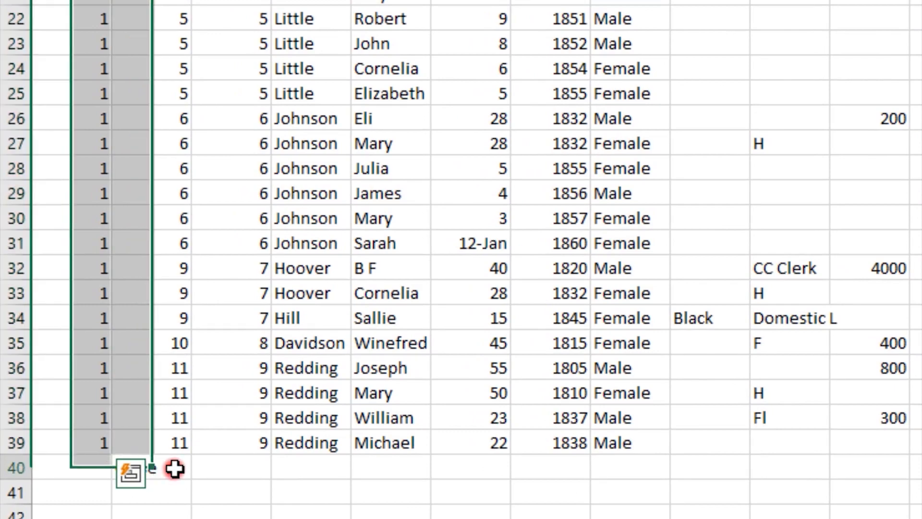
pyautogui.click(124, 384)
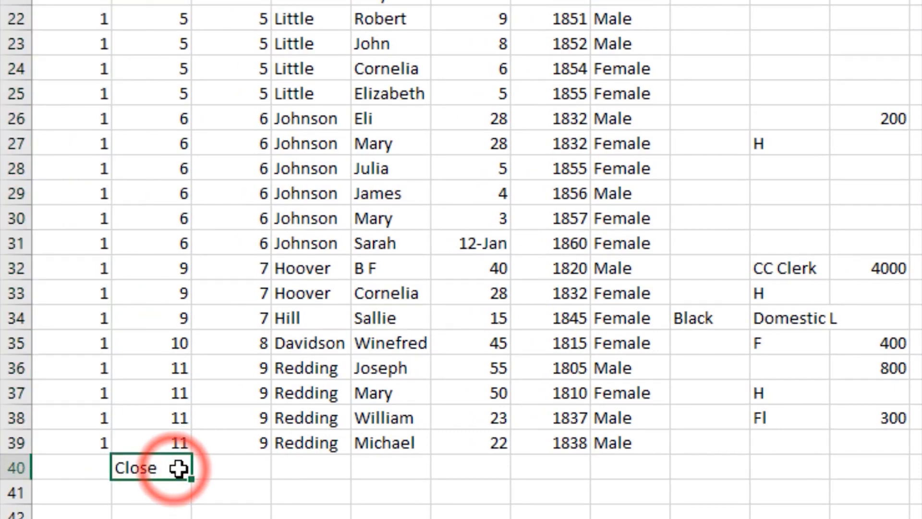
pyautogui.press('Delete')
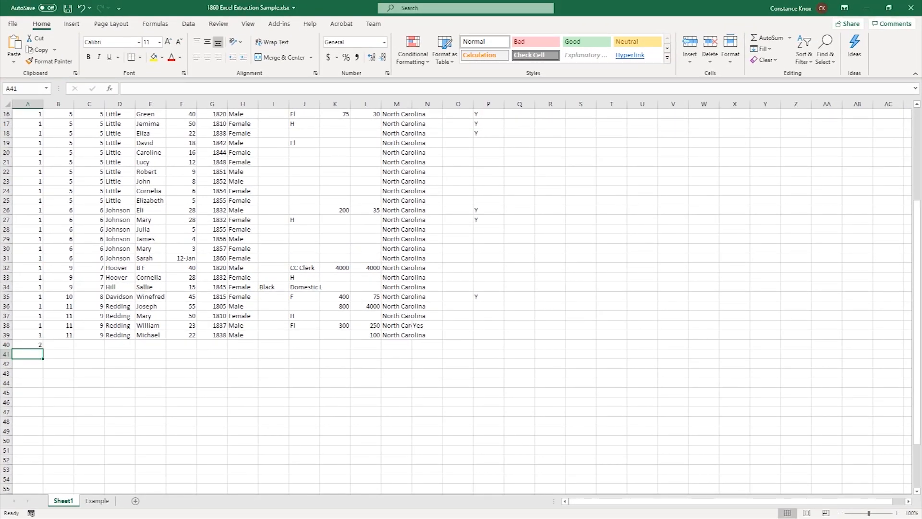
# Switch to Ancestry in the browser, go to image 2 of the 1860 census, and copy all page content including the index
pyautogui.hotkey('alt', 'Tab')
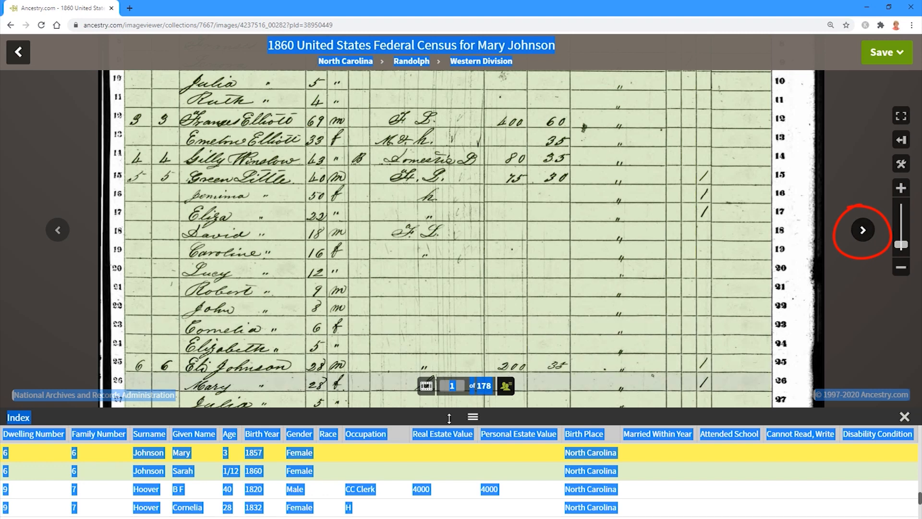
pyautogui.click(864, 234)
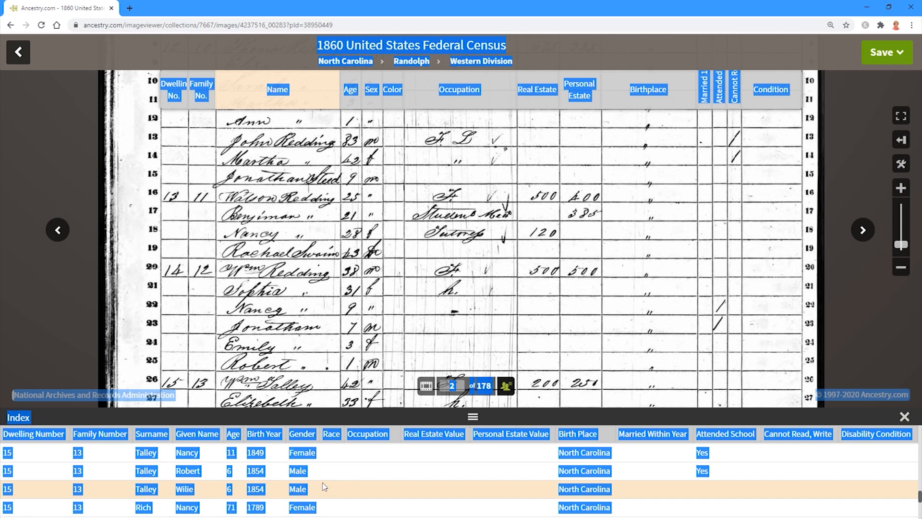
pyautogui.hotkey('ctrl', 'c')
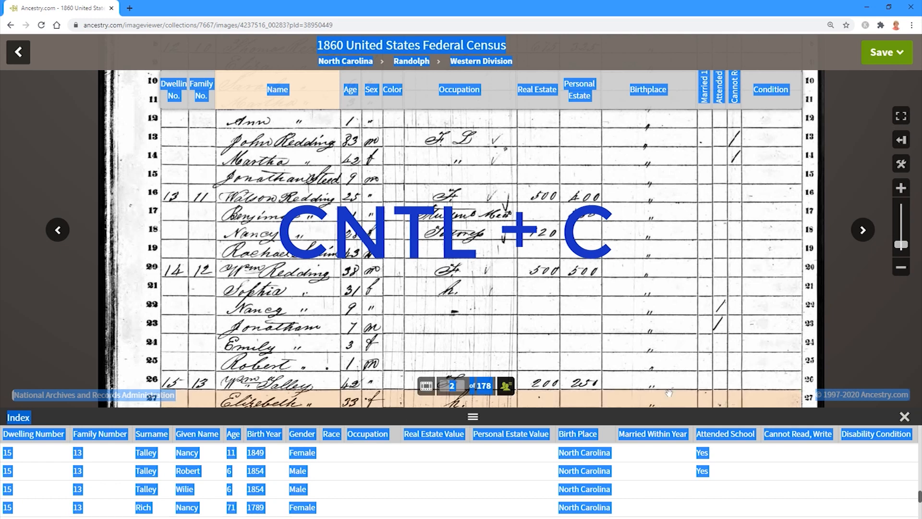
# Switch to the Excel workbook and paste the copied image 2 page into cell B40 as Text using Paste Special
pyautogui.hotkey('alt', 'Tab')
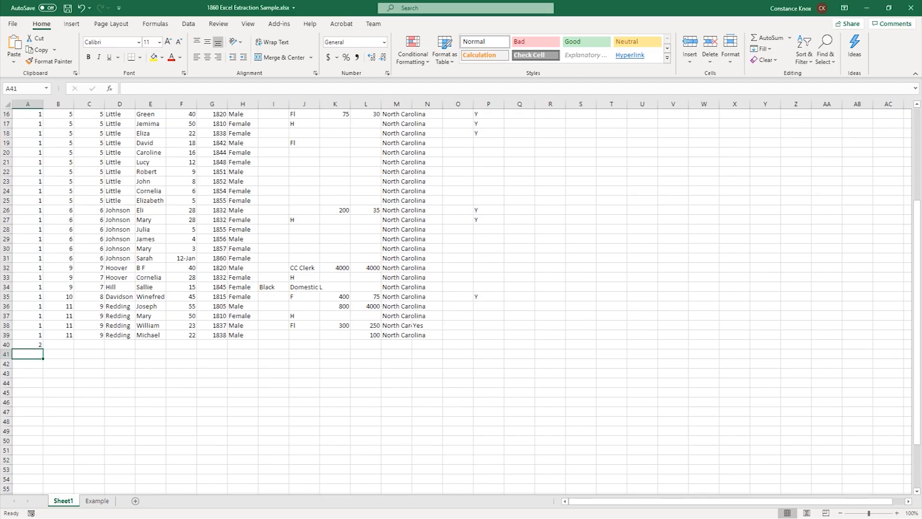
pyautogui.click(66, 346)
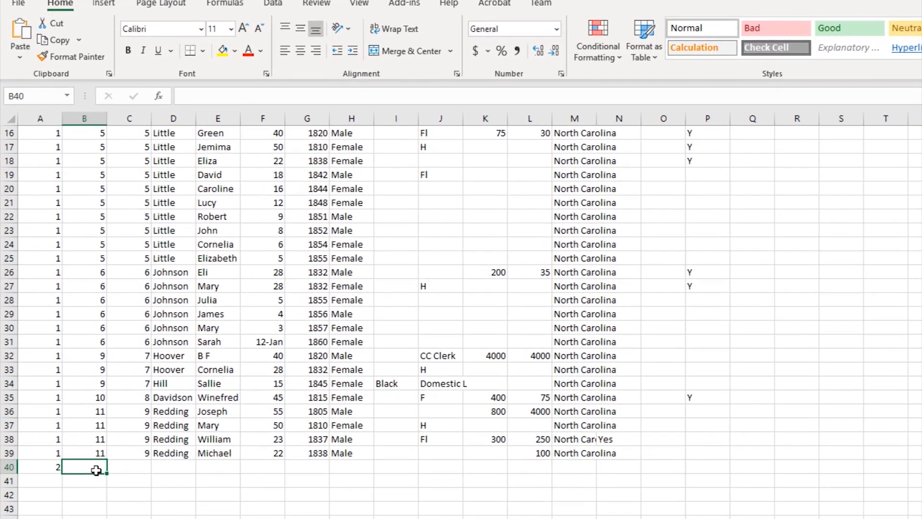
pyautogui.rightClick(96, 470)
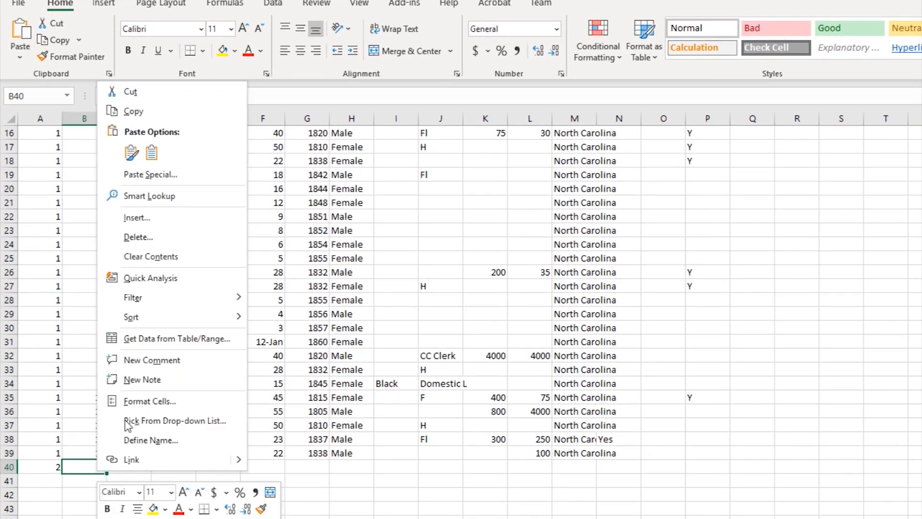
pyautogui.click(134, 176)
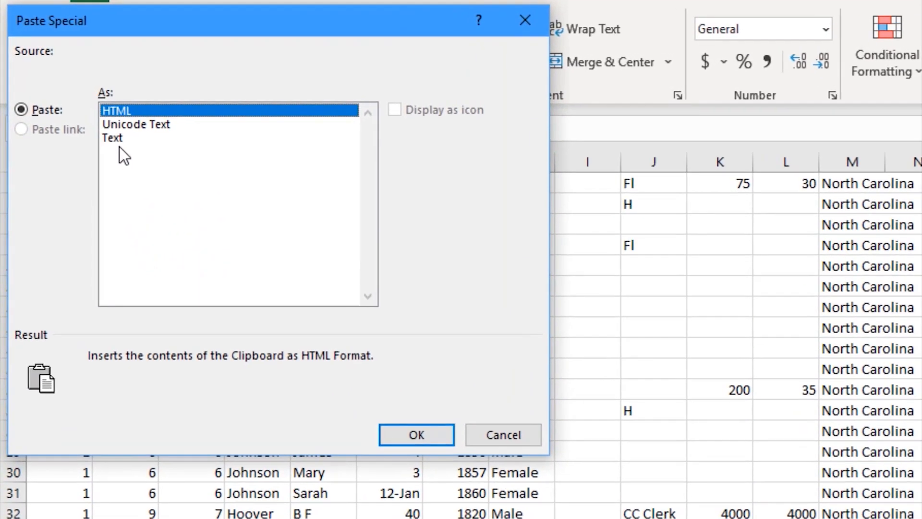
pyautogui.click(122, 145)
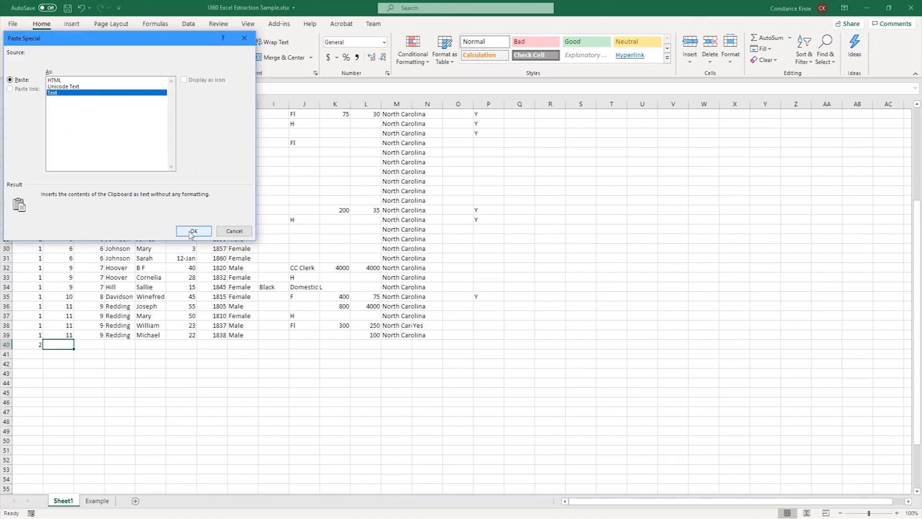
pyautogui.click(421, 454)
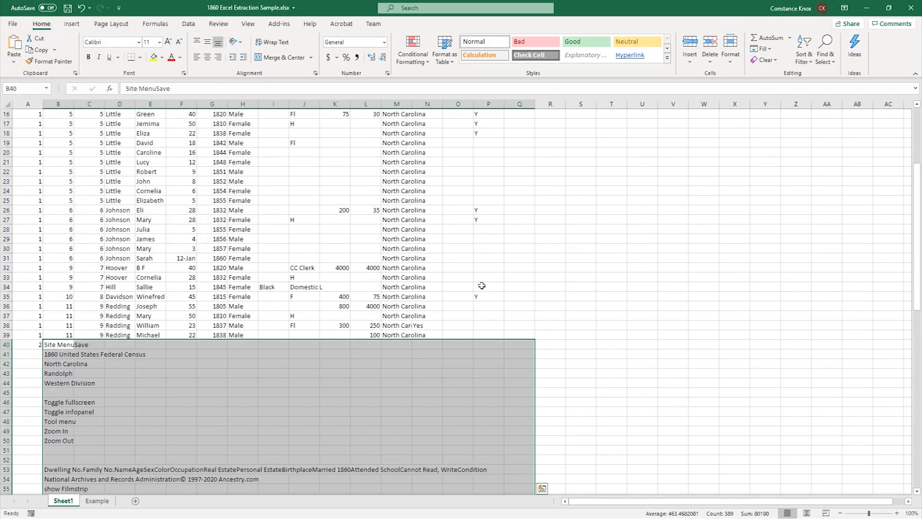
# Move the image number 2 from cell A40 to cell A61, beside the first image 2 census entry
pyautogui.scroll(-6, 482, 285)
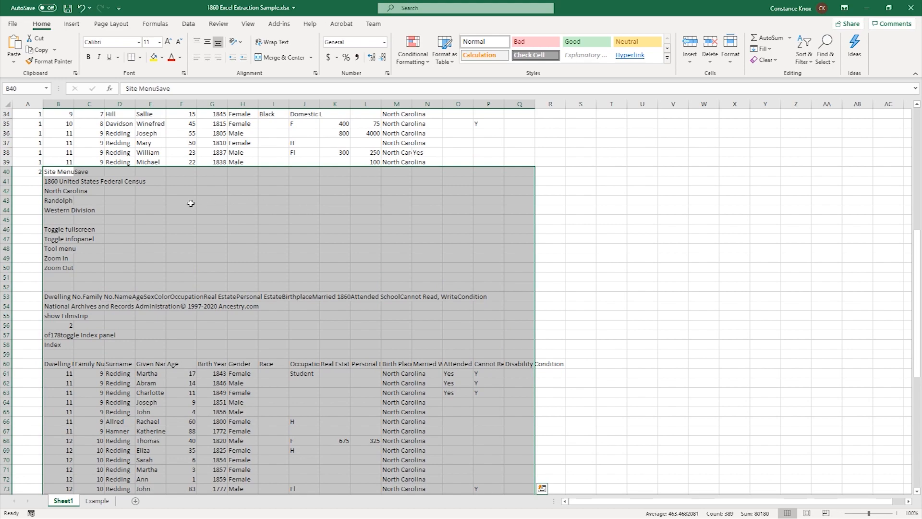
pyautogui.click(35, 175)
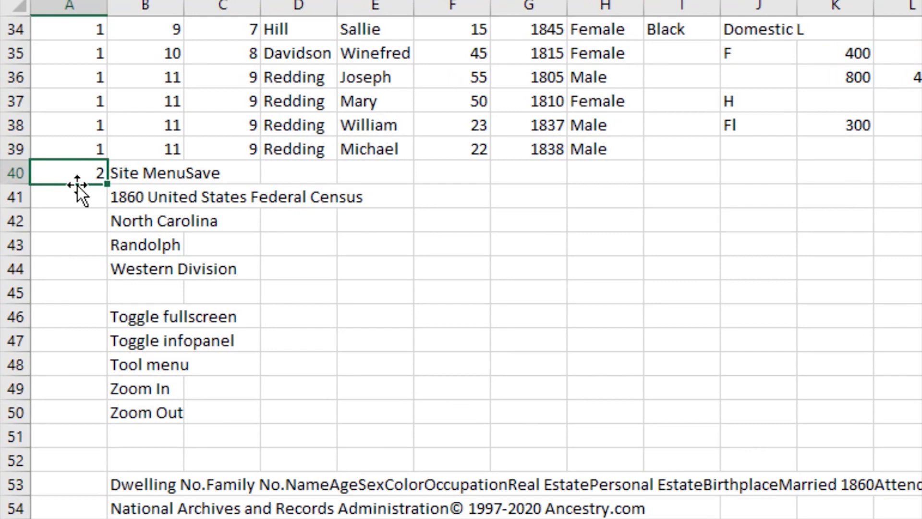
pyautogui.moveTo(77, 185); pyautogui.dragTo(53, 383)
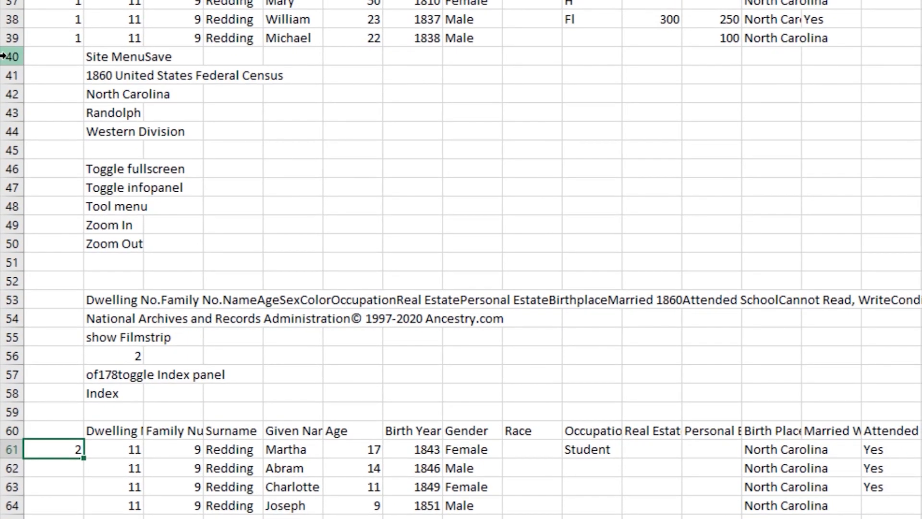
# Delete rows 40 through 59, which hold the website text above the second set of census headings
pyautogui.moveTo(7, 57); pyautogui.dragTo(6, 406)
pyautogui.rightClick(12, 393)
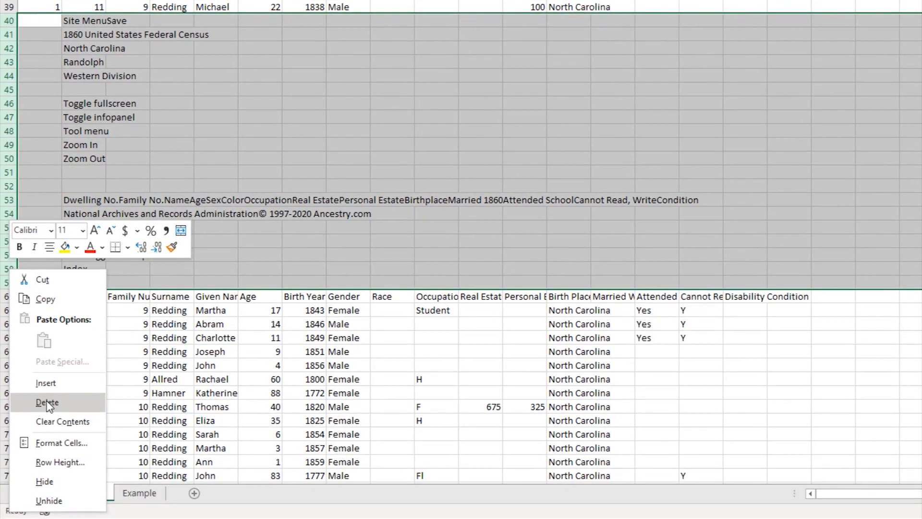
pyautogui.click(46, 401)
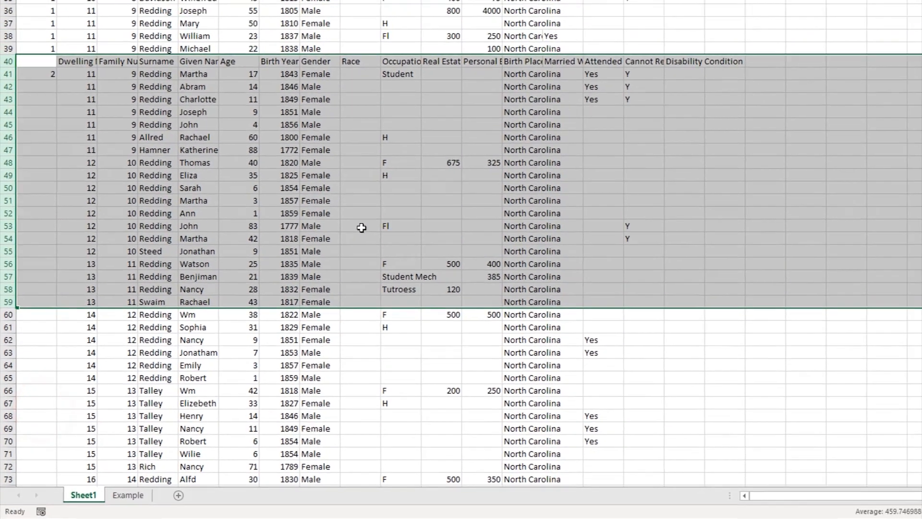
pyautogui.click(392, 200)
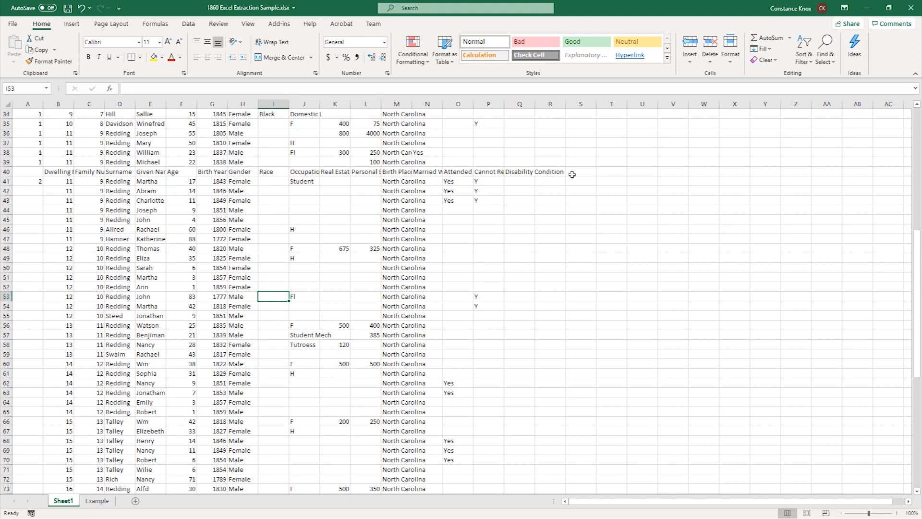
# Delete row 40, which repeats the census column headings between the image 1 and image 2 entries
pyautogui.scroll(11, 572, 182)
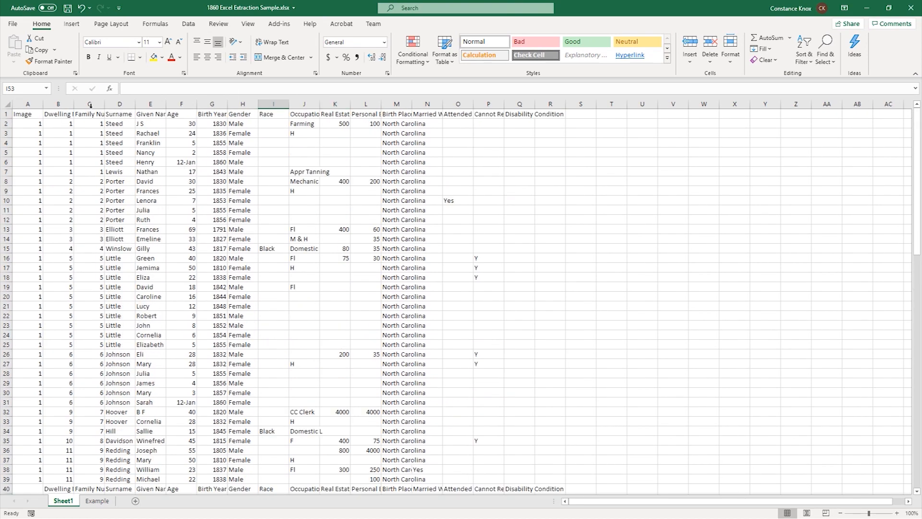
pyautogui.scroll(-6, 404, 240)
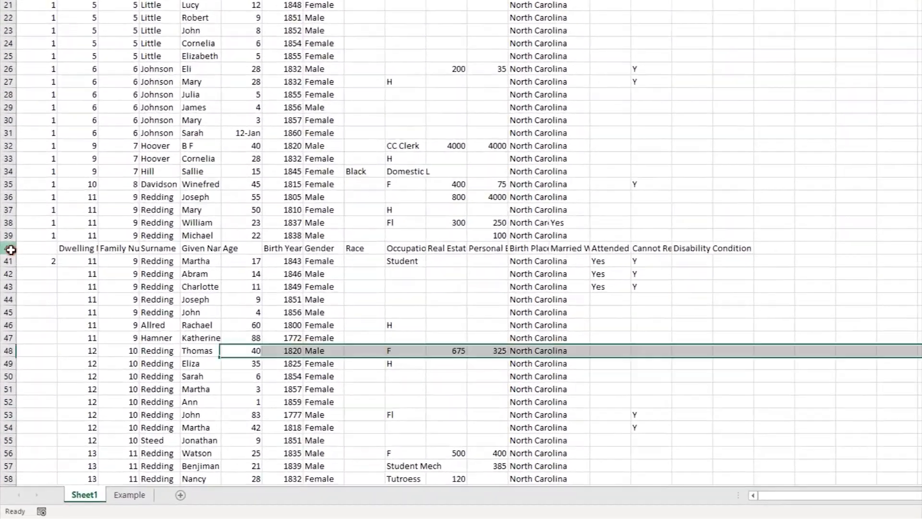
pyautogui.click(9, 295)
pyautogui.rightClick(10, 296)
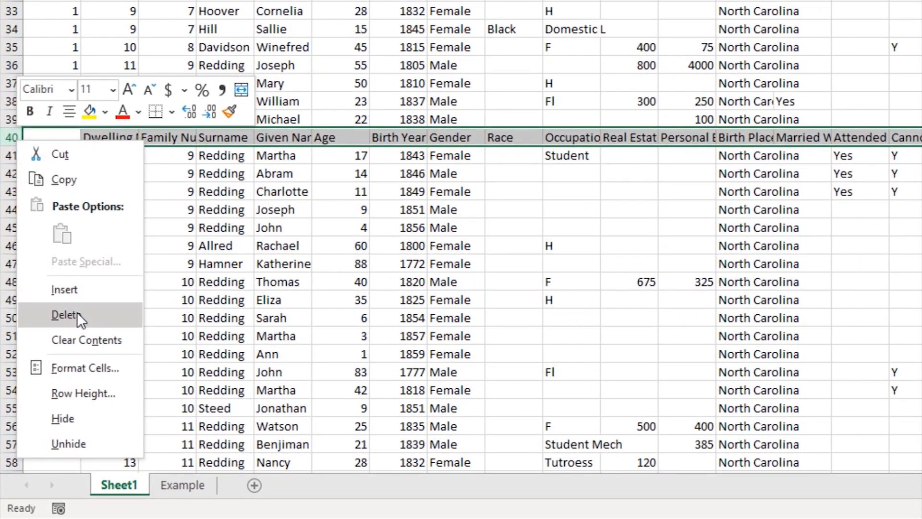
pyautogui.click(77, 312)
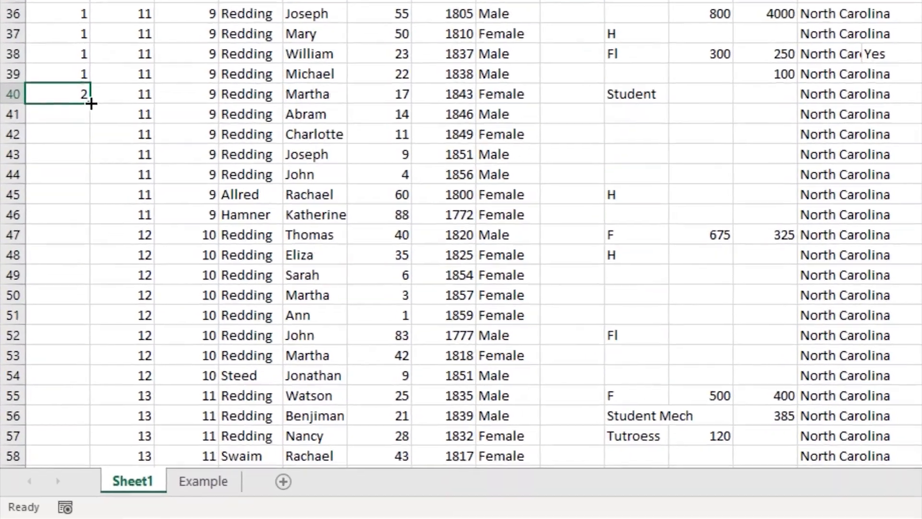
# Fill the image number 2 from cell A40 down through cell A78 and clear the leftover Close text in cell B79
pyautogui.moveTo(42, 320); pyautogui.dragTo(36, 485)
pyautogui.moveTo(77, 448); pyautogui.dragTo(92, 399)
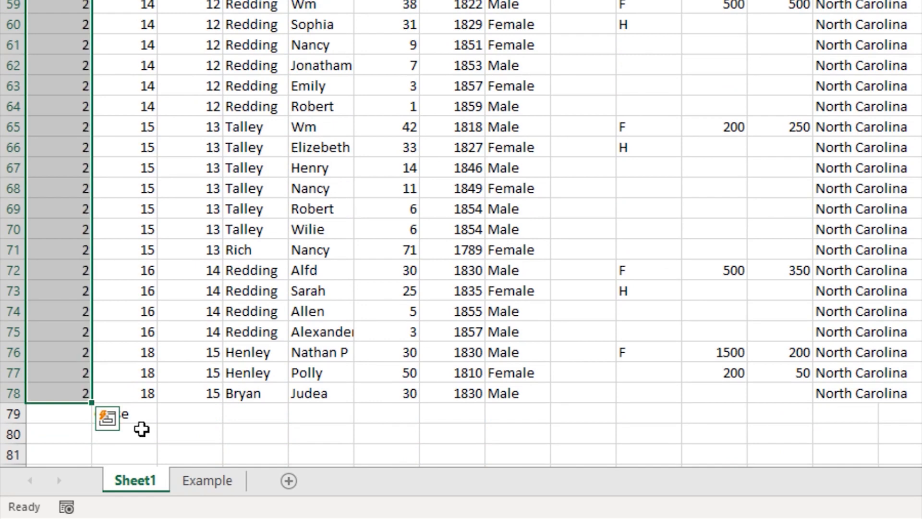
pyautogui.click(140, 418)
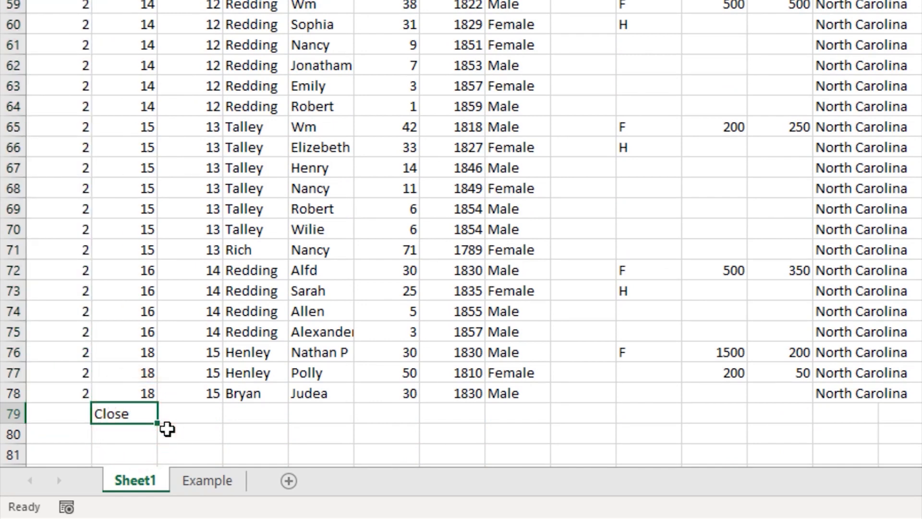
pyautogui.press('Delete')
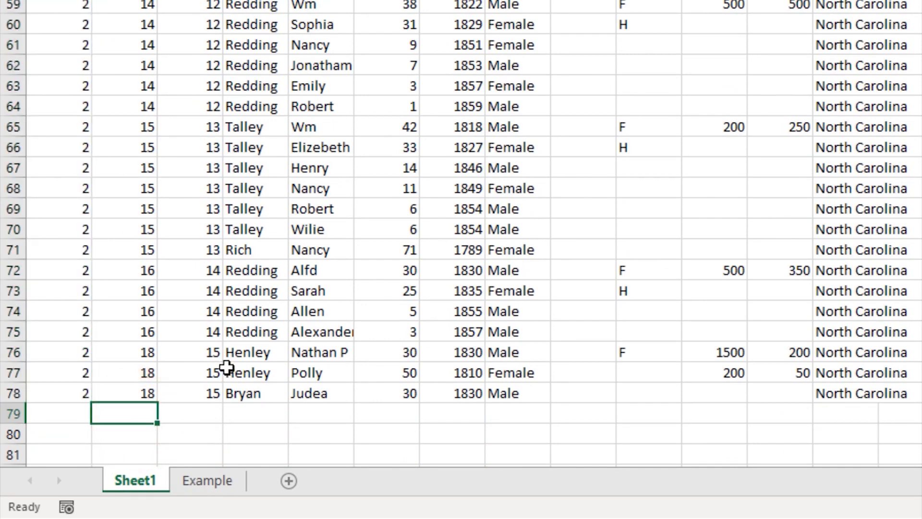
pyautogui.scroll(13, 227, 364)
pyautogui.scroll(1, 227, 362)
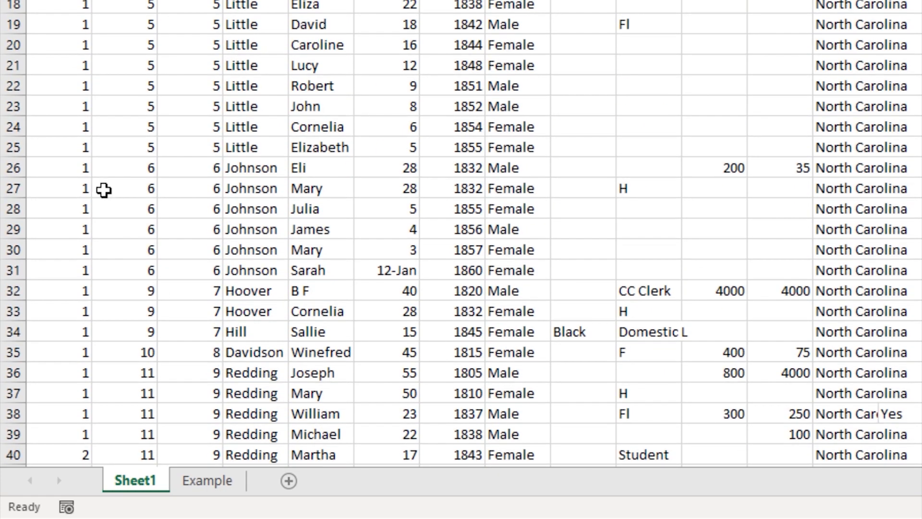
pyautogui.scroll(-1, 155, 225)
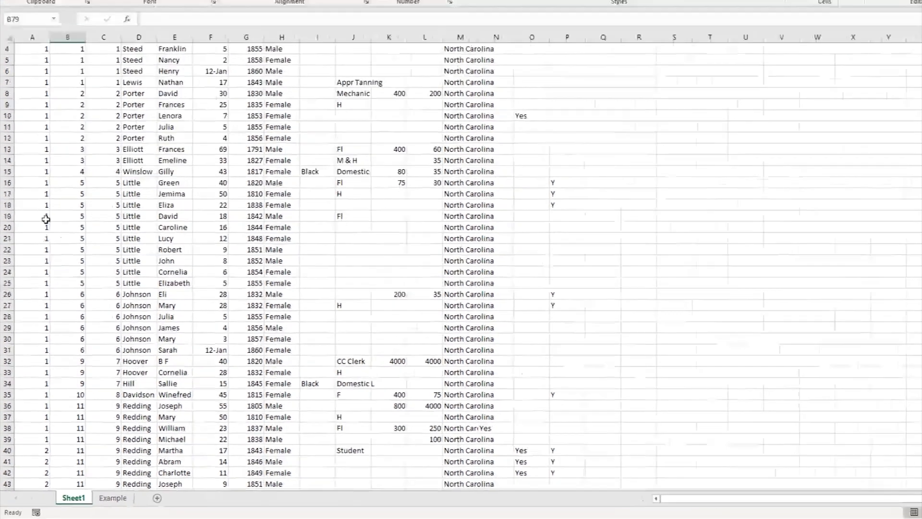
pyautogui.scroll(-5, 332, 230)
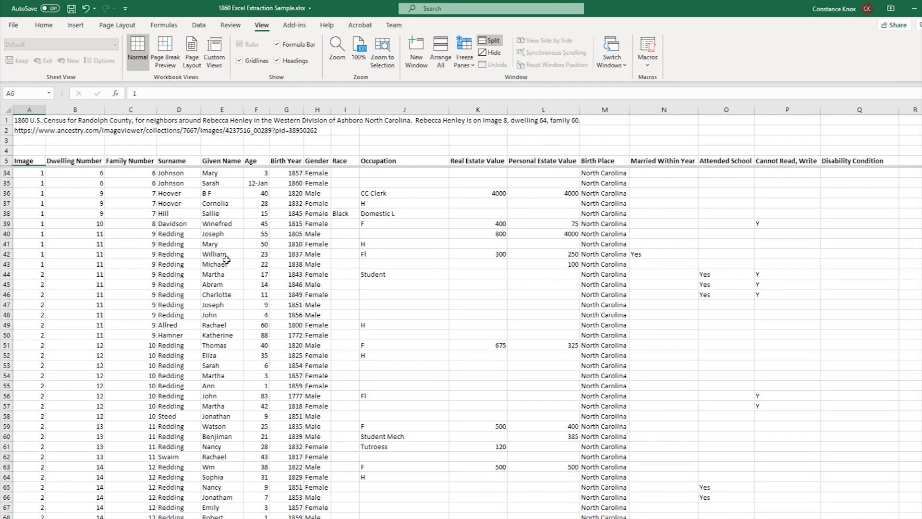
# Look through the combined census entries on the Example sheet from image 1 to image 16 and return to the first entries
pyautogui.scroll(-12, 227, 260)
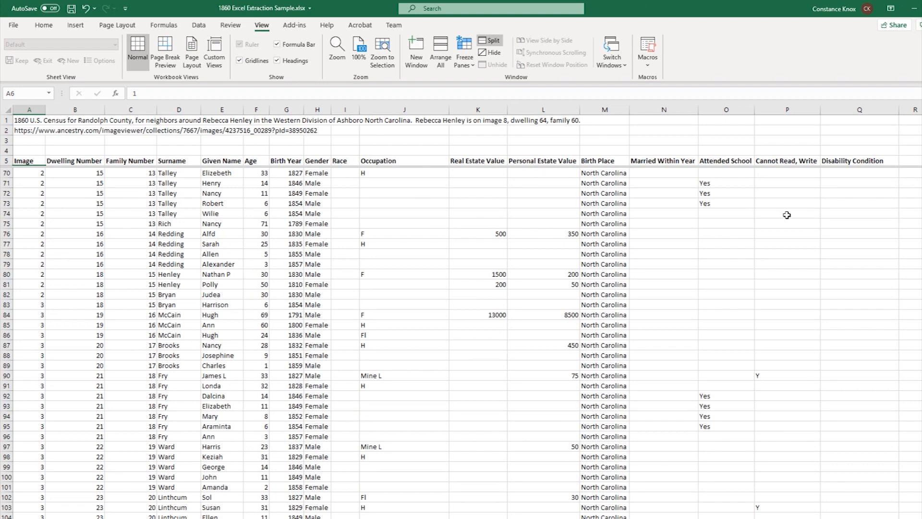
pyautogui.scroll(-14, 35, 287)
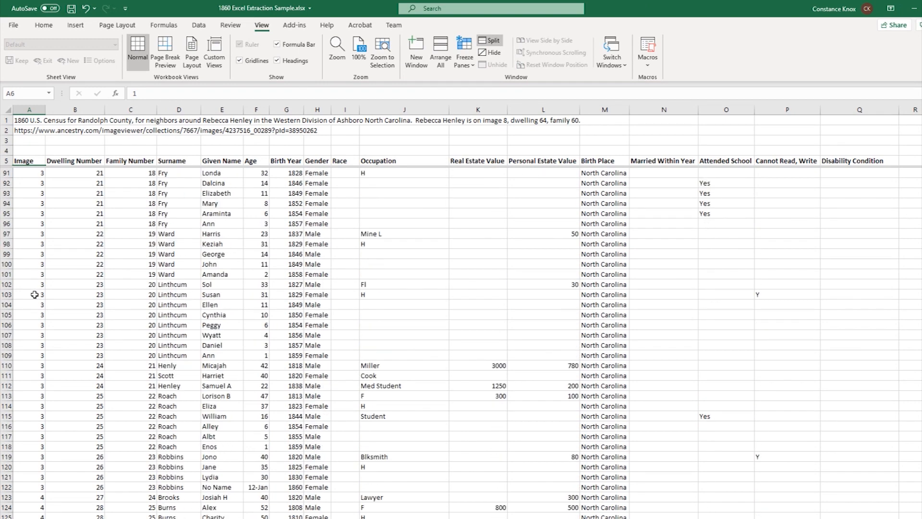
pyautogui.scroll(-15, 32, 300)
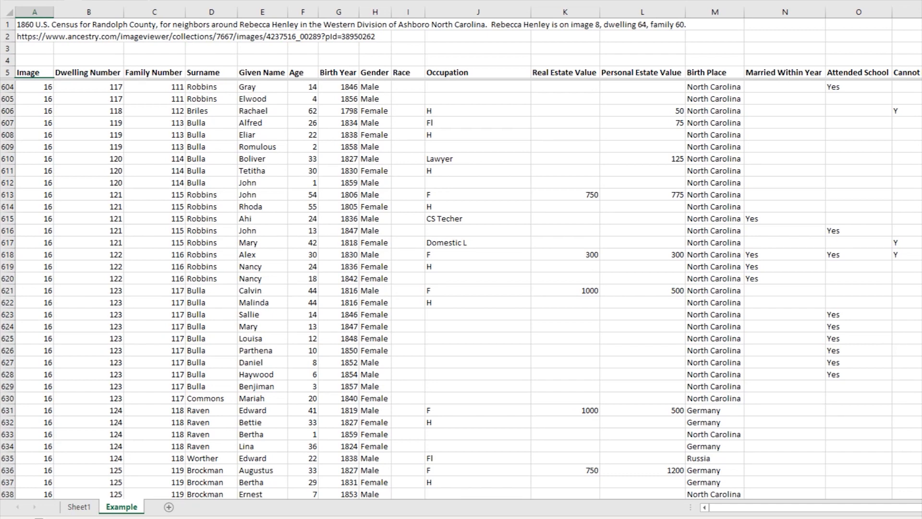
pyautogui.hotkey('ctrl', 'Home')
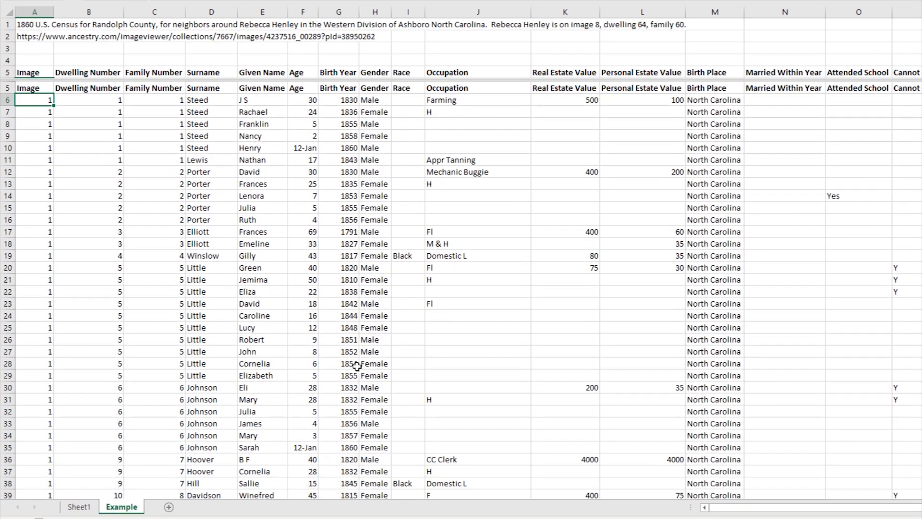
pyautogui.scroll(1, 357, 366)
pyautogui.scroll(-1, 357, 365)
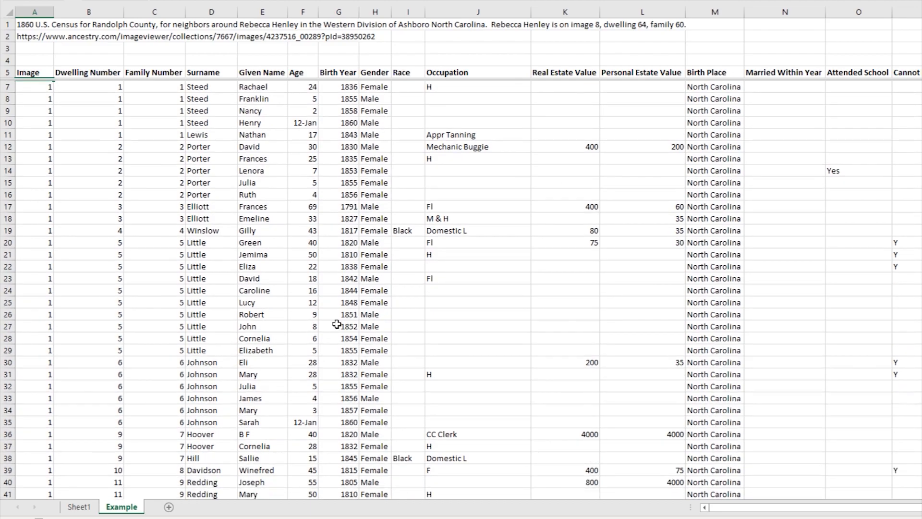
# Apply a Filter to the column headings in row 5, from Image in A5 through Disability Condition in Q5
pyautogui.click(32, 72)
pyautogui.moveTo(31, 73); pyautogui.dragTo(318, 74)
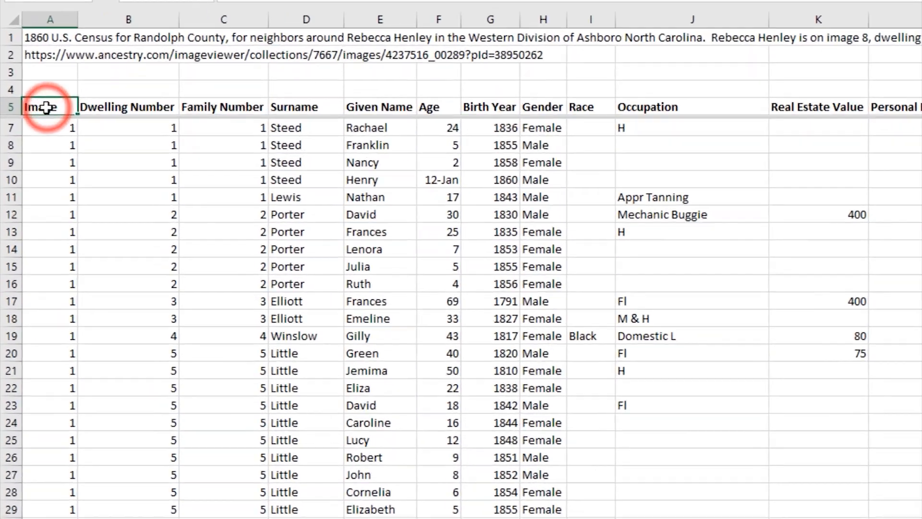
pyautogui.moveTo(764, 184); pyautogui.dragTo(809, 156)
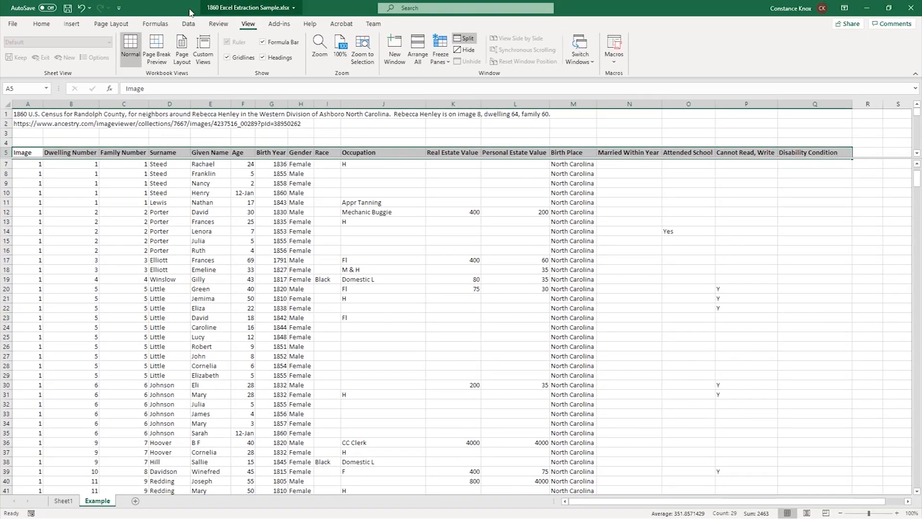
pyautogui.click(41, 25)
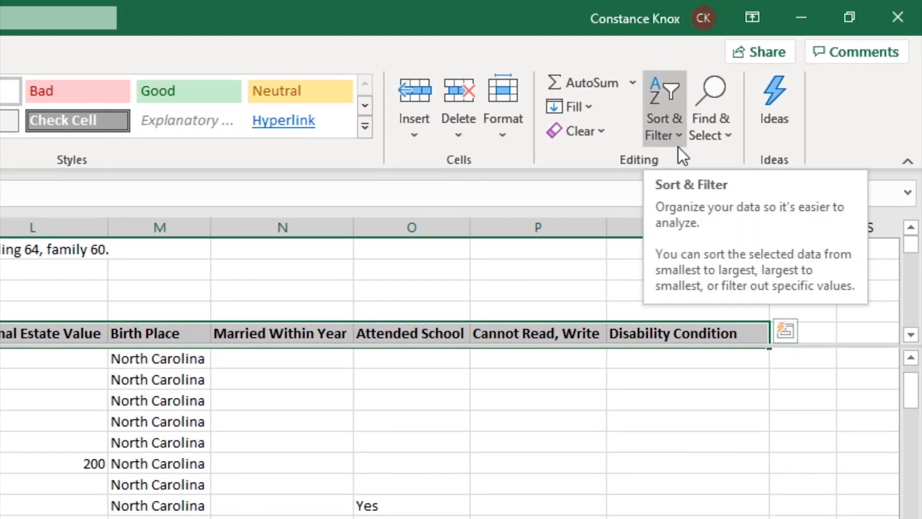
pyautogui.click(667, 137)
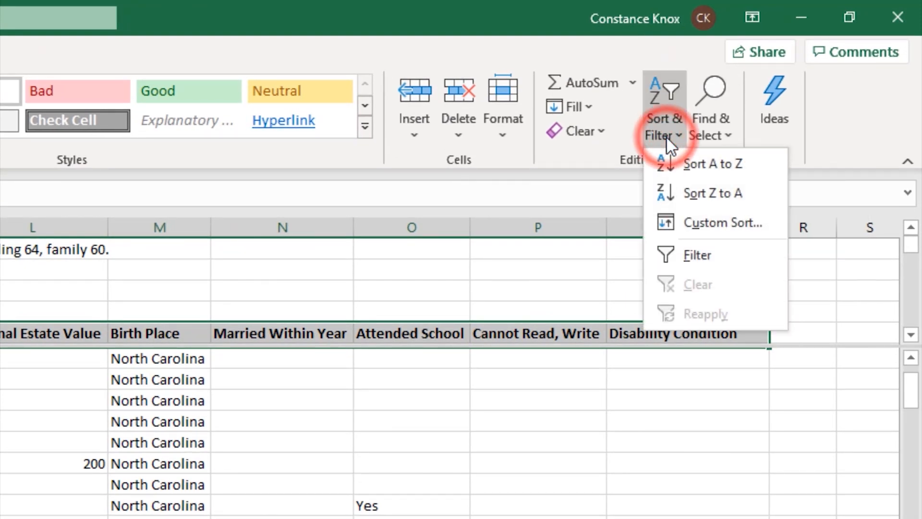
pyautogui.click(707, 257)
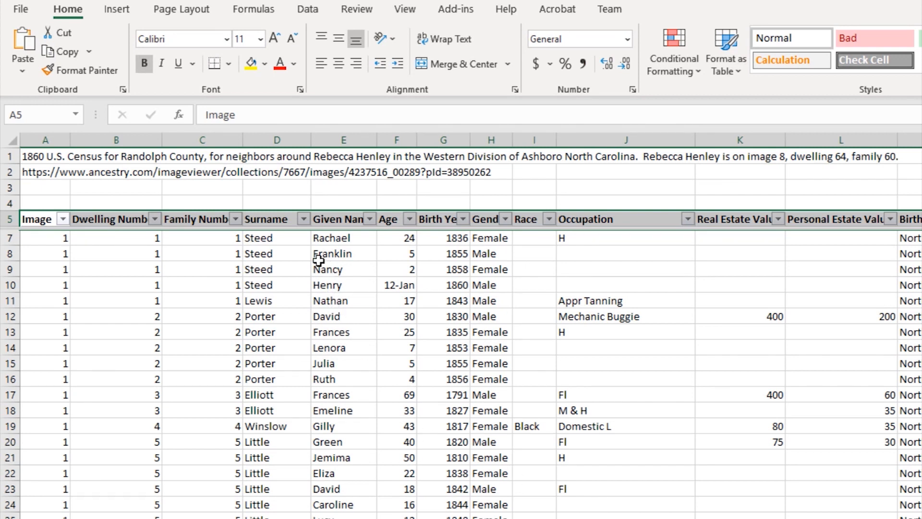
# Examine the values in the Surname column's filter list for spelling variants of Henley
pyautogui.click(304, 220)
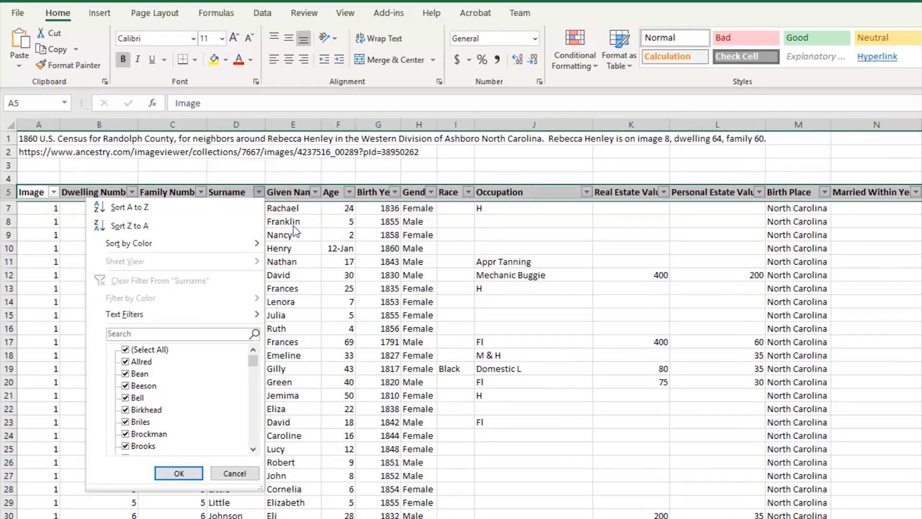
pyautogui.click(293, 222)
pyautogui.click(243, 219)
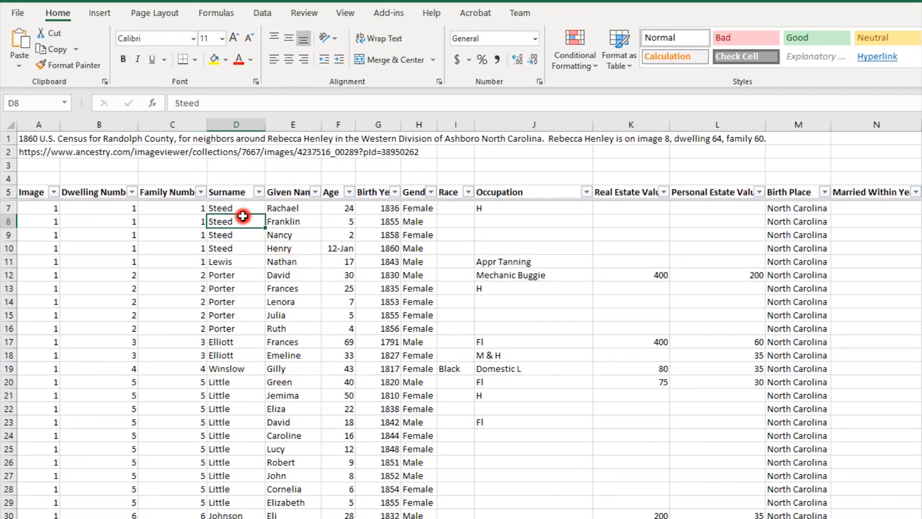
pyautogui.click(260, 193)
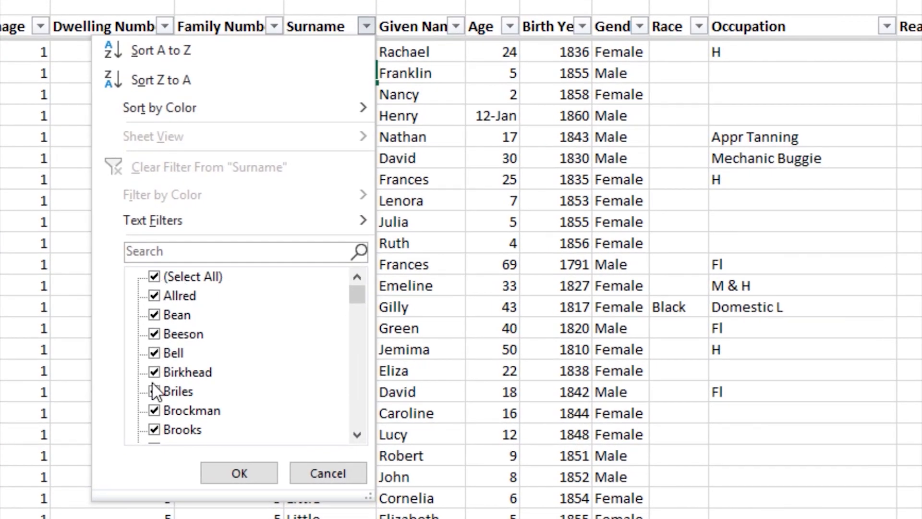
pyautogui.scroll(-7, 242, 376)
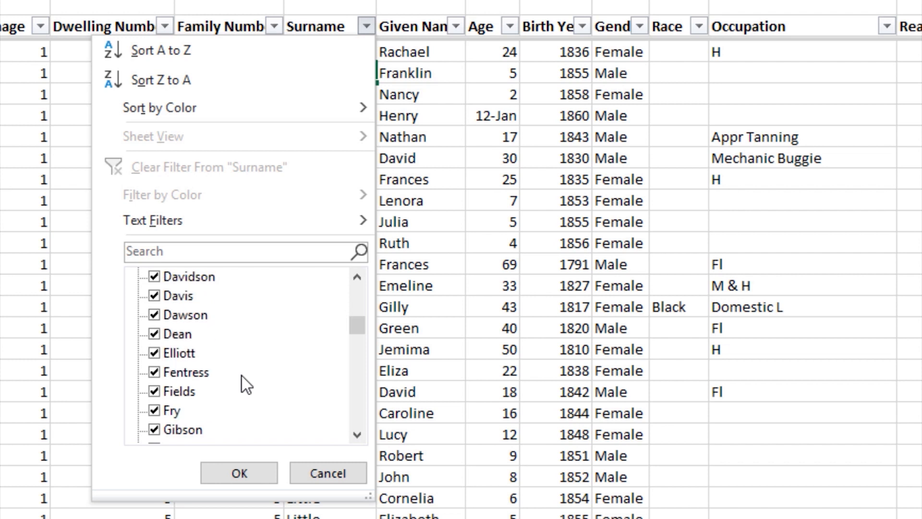
pyautogui.scroll(-5, 242, 376)
pyautogui.scroll(1, 242, 376)
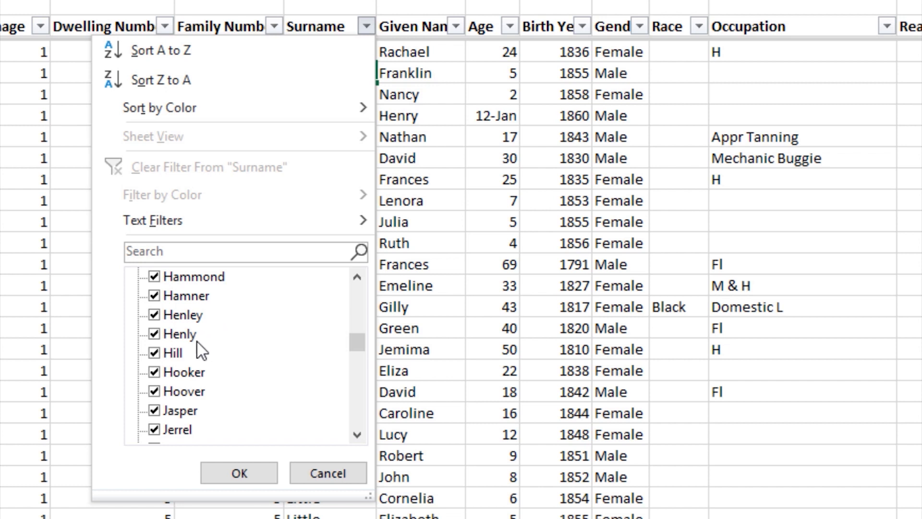
pyautogui.scroll(10, 259, 353)
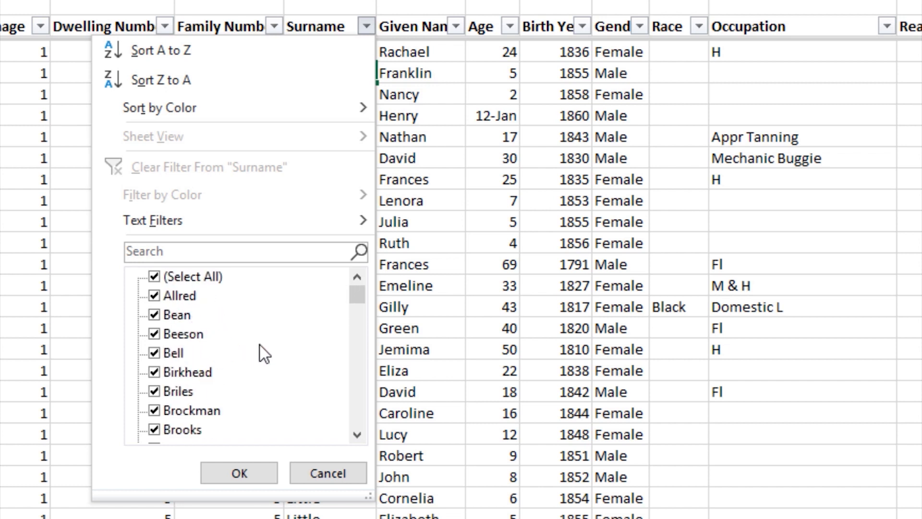
# Filter the Surname column to show only the Henley and Henly entries
pyautogui.click(154, 277)
pyautogui.click(153, 278)
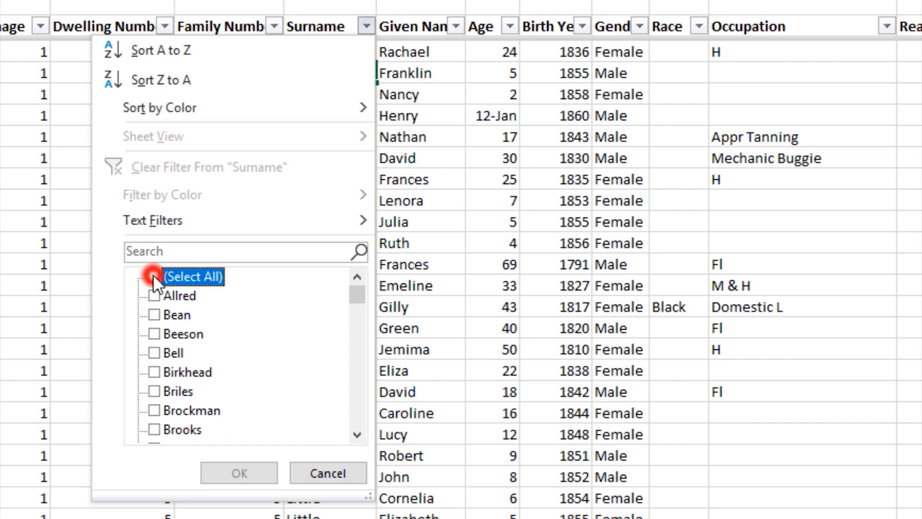
pyautogui.scroll(-15, 229, 319)
pyautogui.scroll(-4, 230, 318)
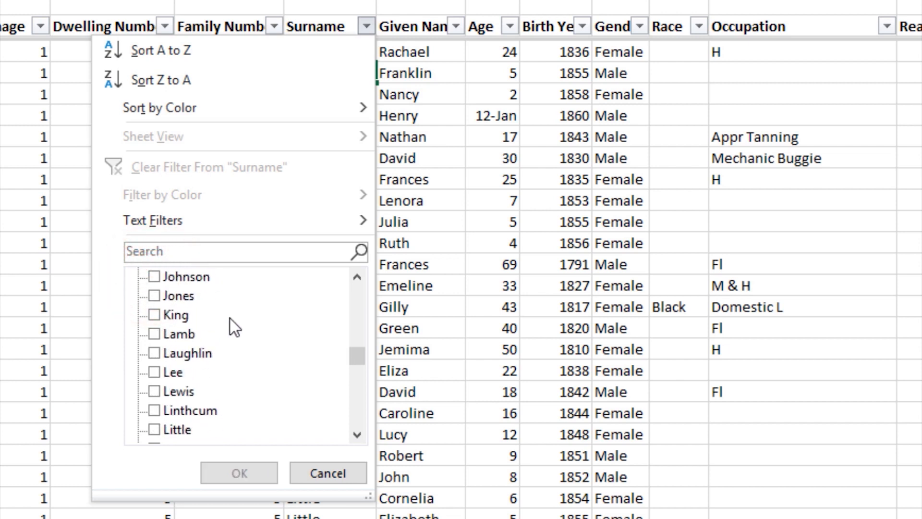
pyautogui.scroll(-5, 230, 318)
pyautogui.scroll(9, 229, 318)
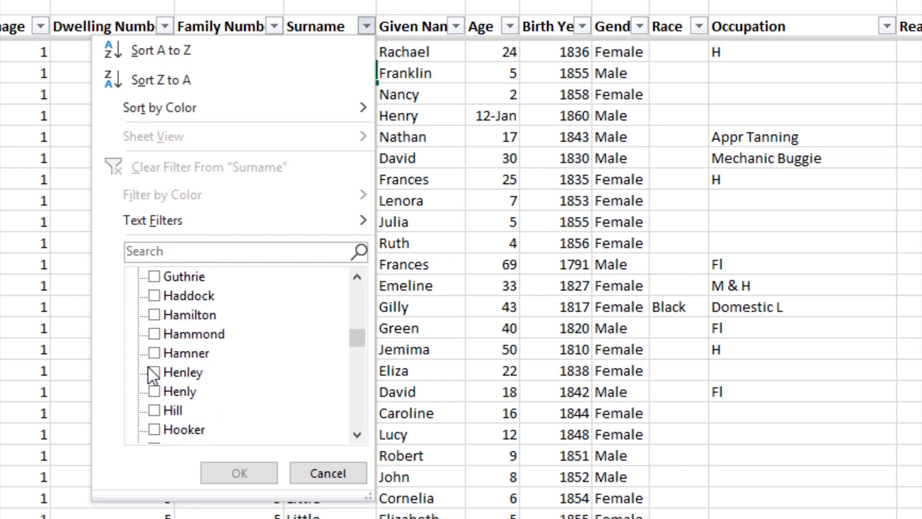
pyautogui.click(154, 372)
pyautogui.click(153, 389)
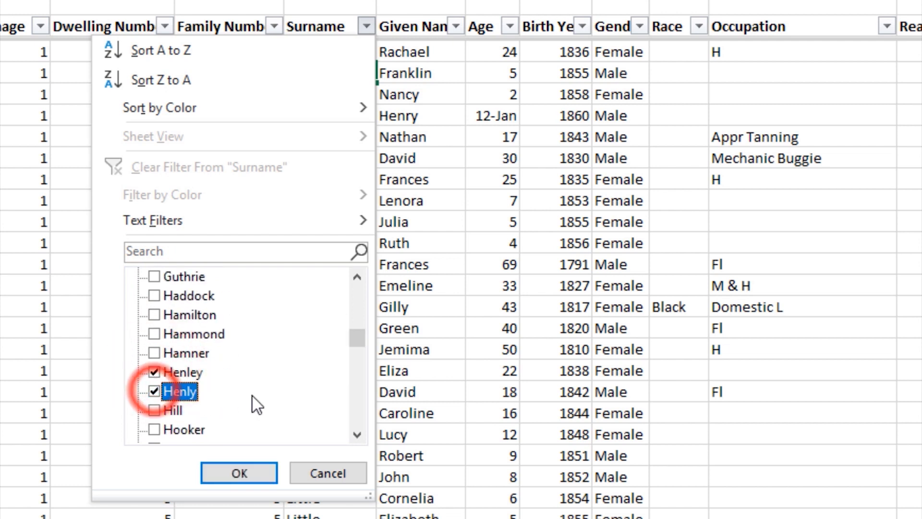
pyautogui.click(238, 473)
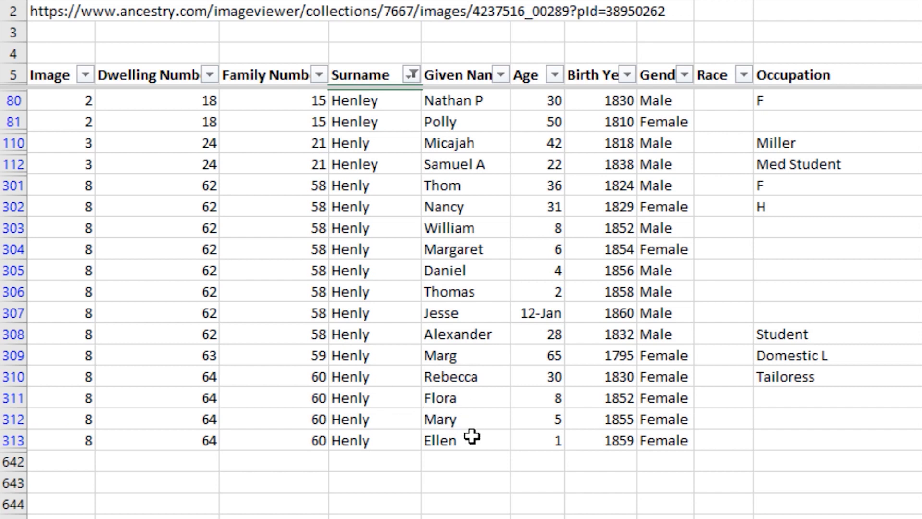
# Include all surnames again in the Surname column's filter
pyautogui.click(412, 74)
pyautogui.click(200, 326)
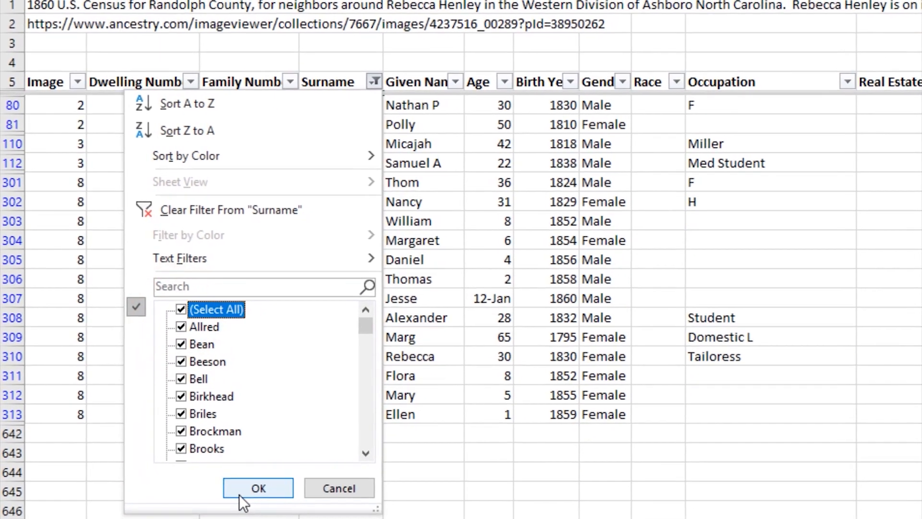
pyautogui.click(242, 495)
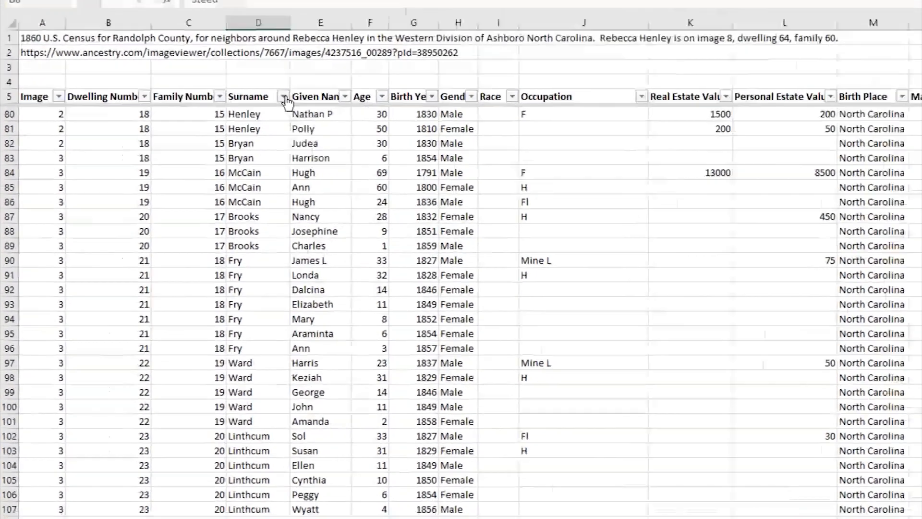
# Filter the Surname column to show only the Davis entries
pyautogui.click(186, 152)
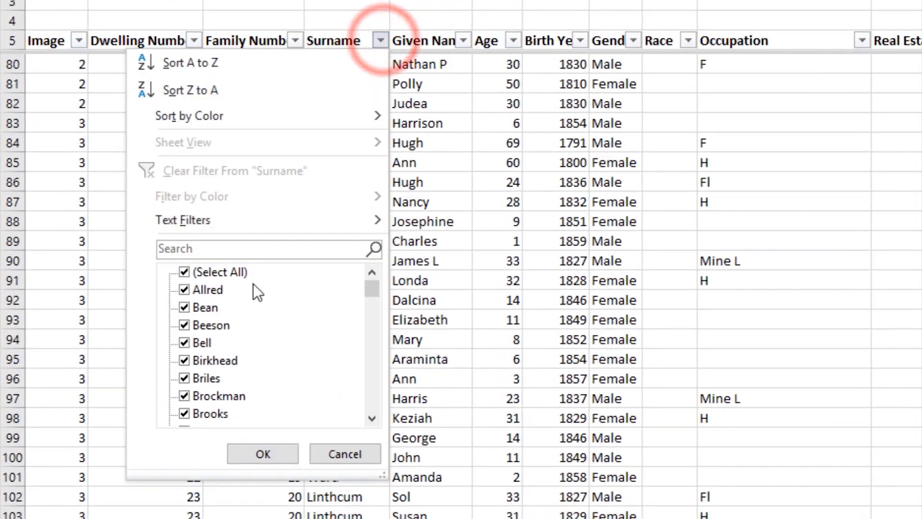
pyautogui.click(184, 271)
pyautogui.scroll(-4, 264, 372)
pyautogui.scroll(-2, 265, 372)
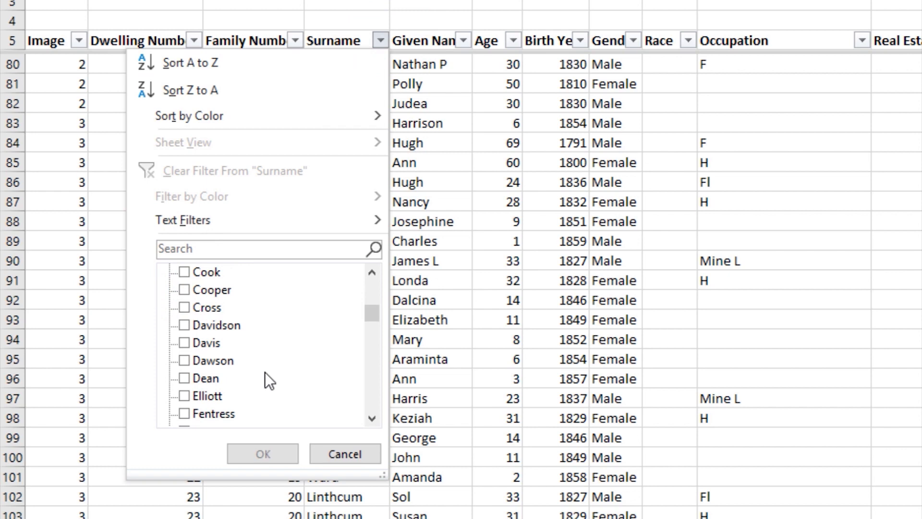
pyautogui.click(184, 342)
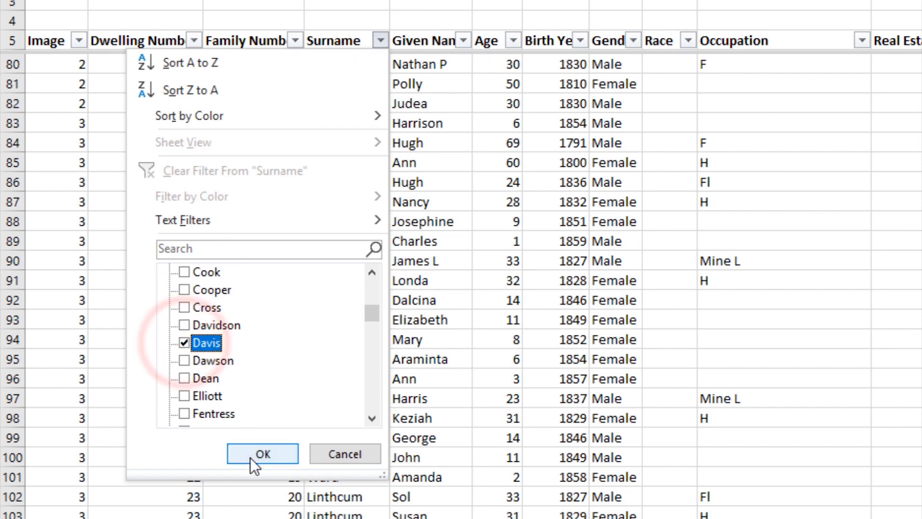
pyautogui.click(250, 455)
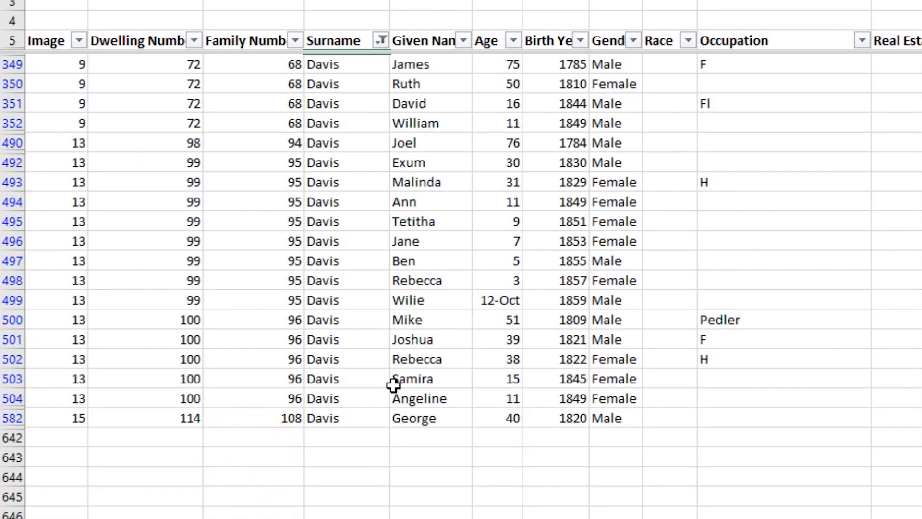
pyautogui.scroll(1, 419, 130)
pyautogui.scroll(1, 419, 130)
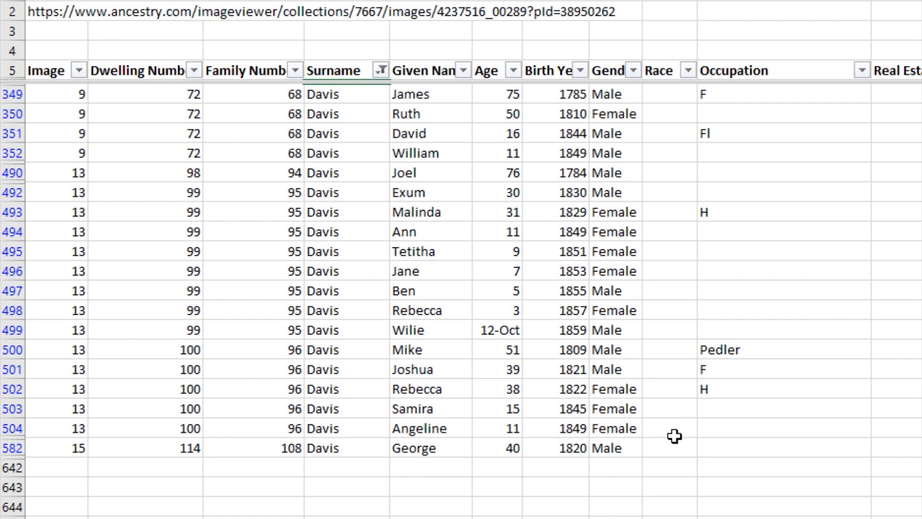
# Restrict the Davis entries to Male in the Gender column's filter and inspect the age entry in row 499
pyautogui.click(634, 71)
pyautogui.click(435, 302)
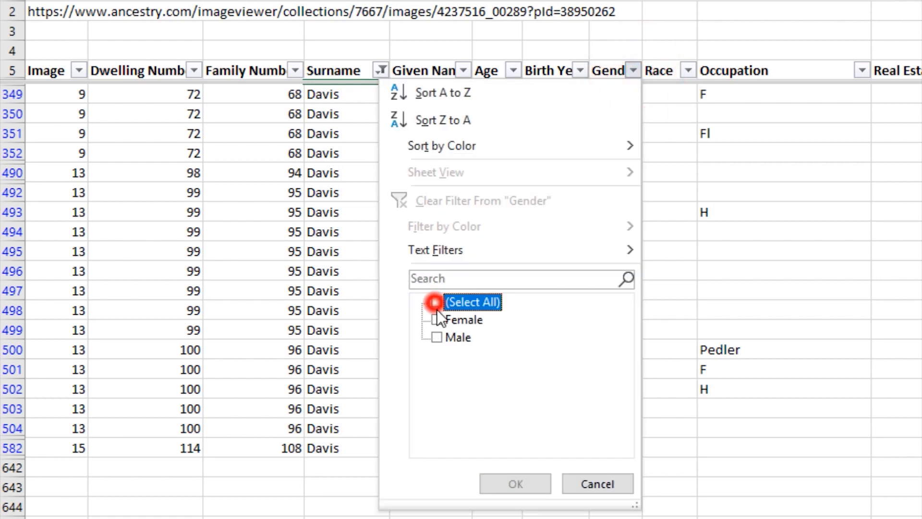
pyautogui.click(436, 338)
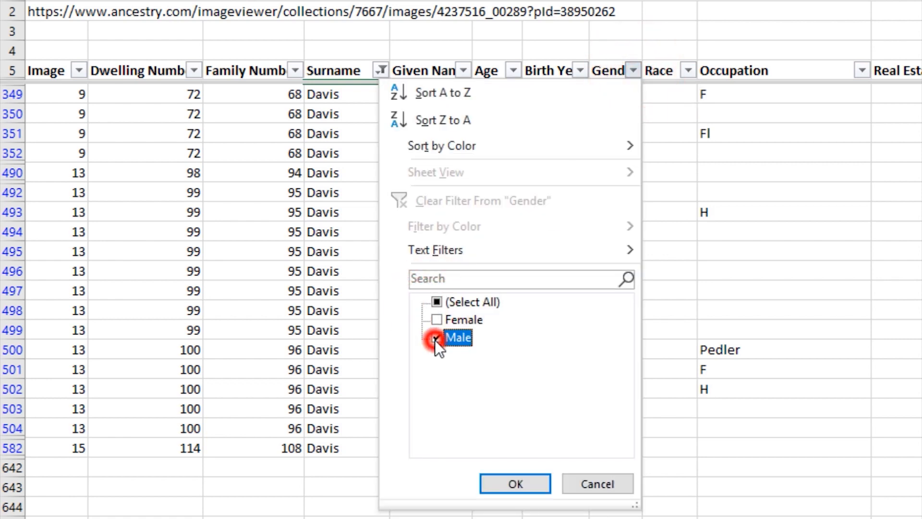
pyautogui.click(503, 478)
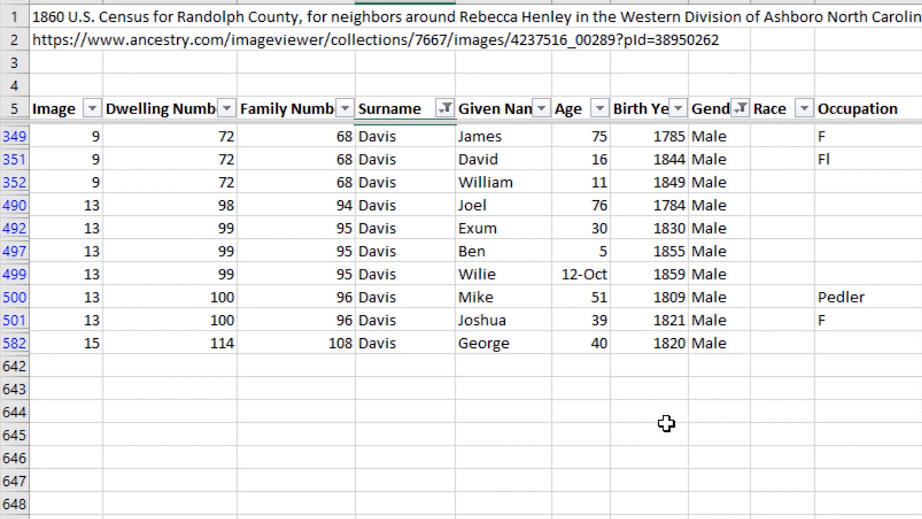
pyautogui.click(561, 275)
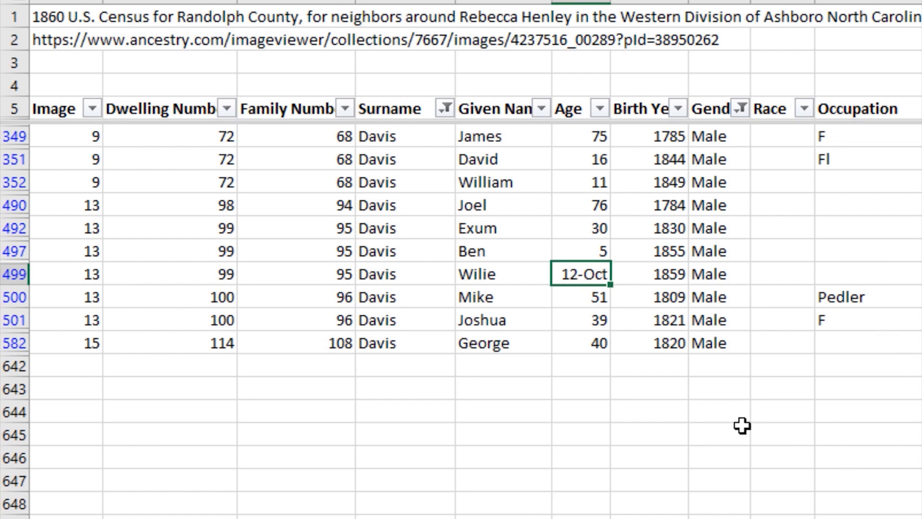
pyautogui.click(714, 417)
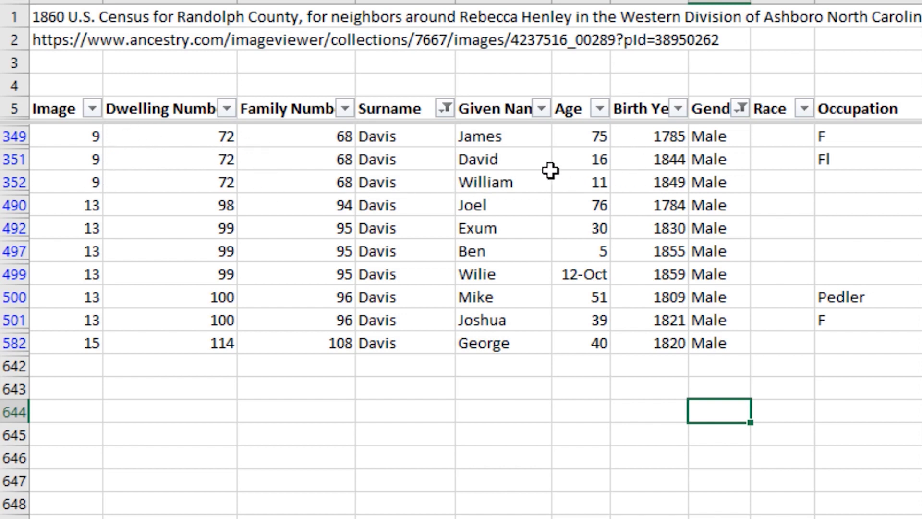
# Fill the Davis entry in row 349 with gray across its columns
pyautogui.moveTo(65, 136); pyautogui.dragTo(921, 137)
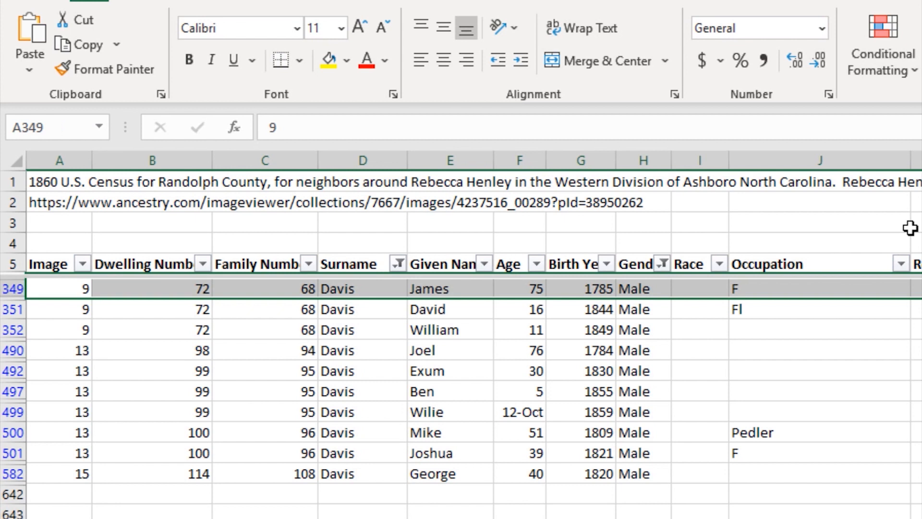
pyautogui.click(349, 62)
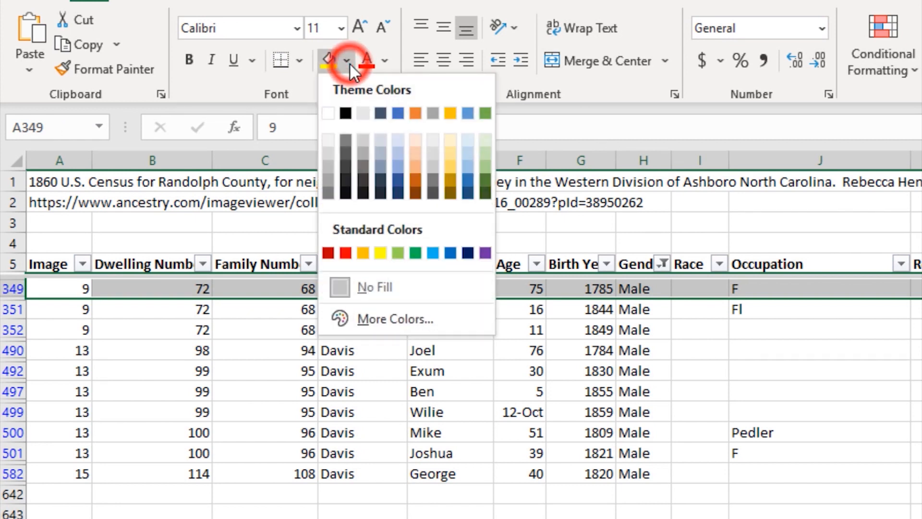
pyautogui.click(328, 182)
pyautogui.click(529, 493)
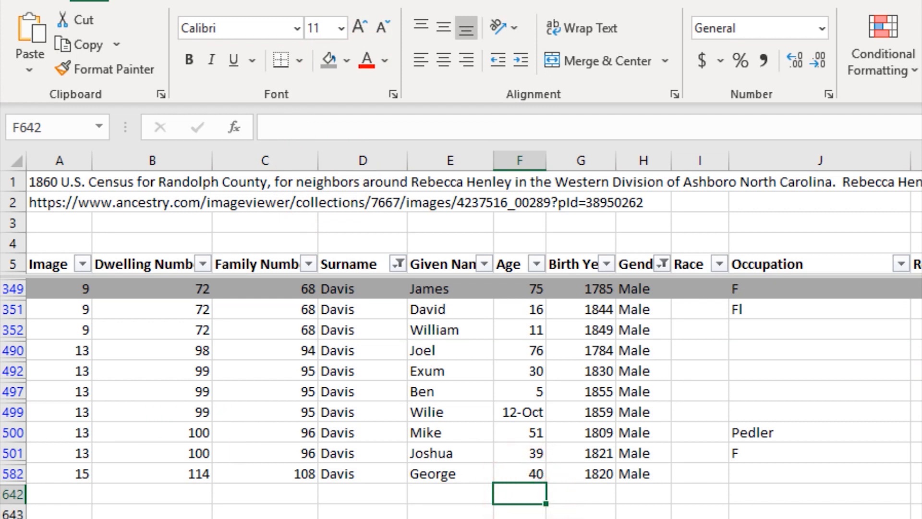
# Fill the Davis entry in row 351 with light gold across its columns
pyautogui.click(67, 312)
pyautogui.moveTo(67, 312); pyautogui.dragTo(919, 310)
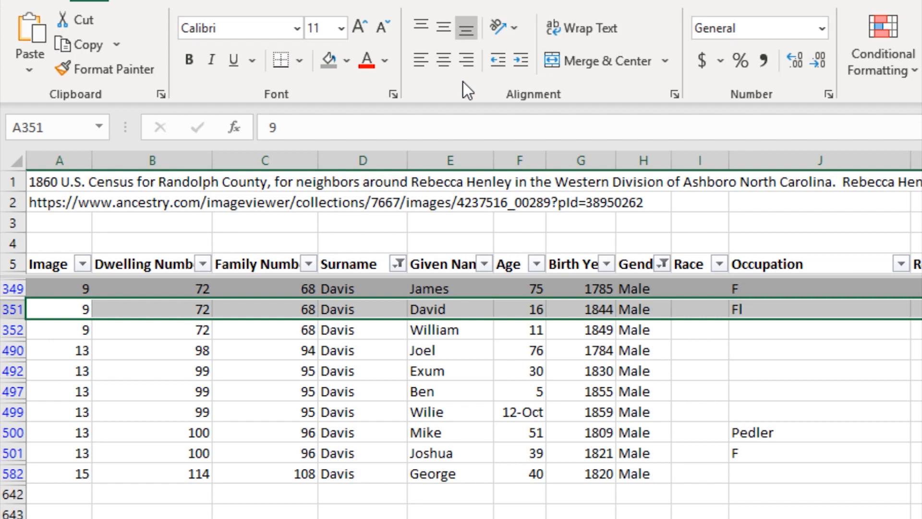
pyautogui.click(346, 59)
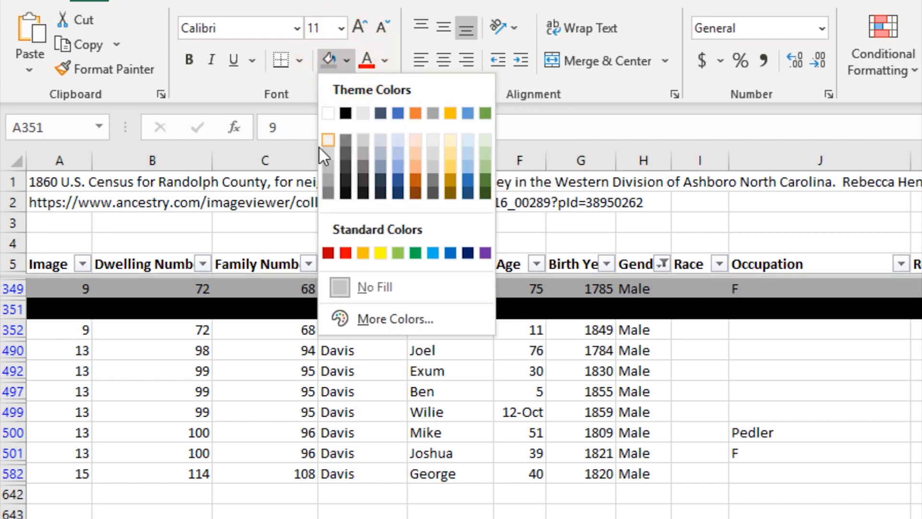
pyautogui.click(449, 139)
pyautogui.click(487, 515)
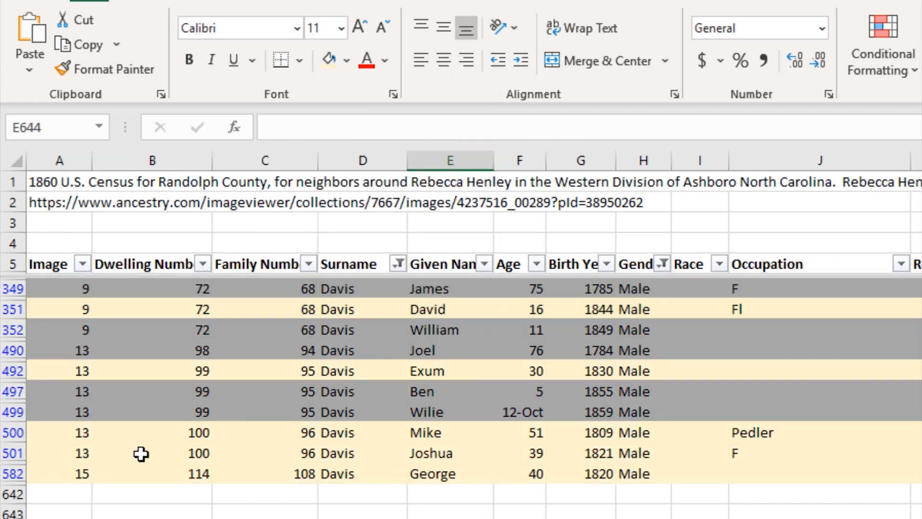
# Change the font color of the given names in rows 501 and 492 to red
pyautogui.click(456, 453)
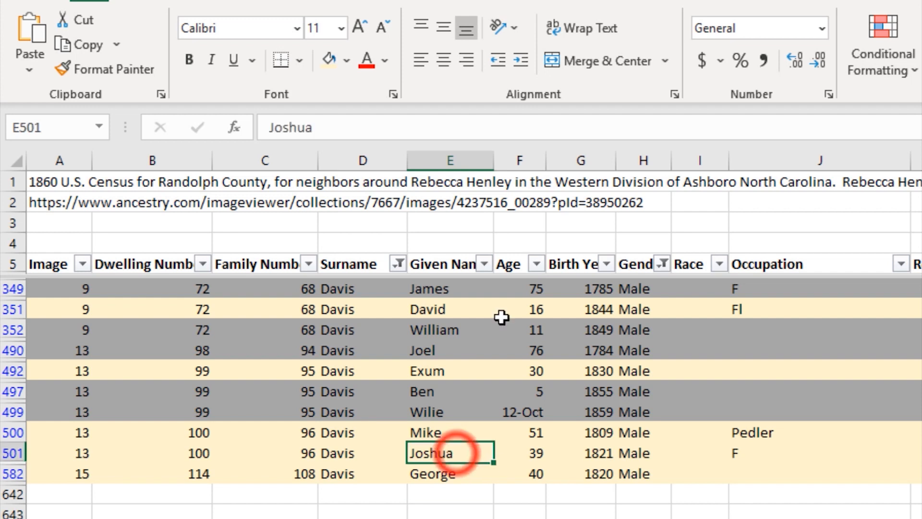
pyautogui.click(370, 70)
pyautogui.click(434, 371)
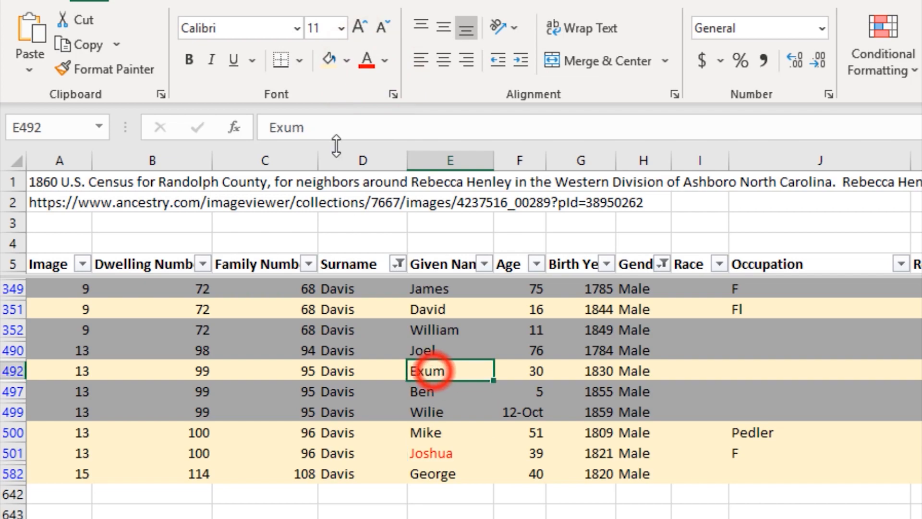
pyautogui.click(366, 61)
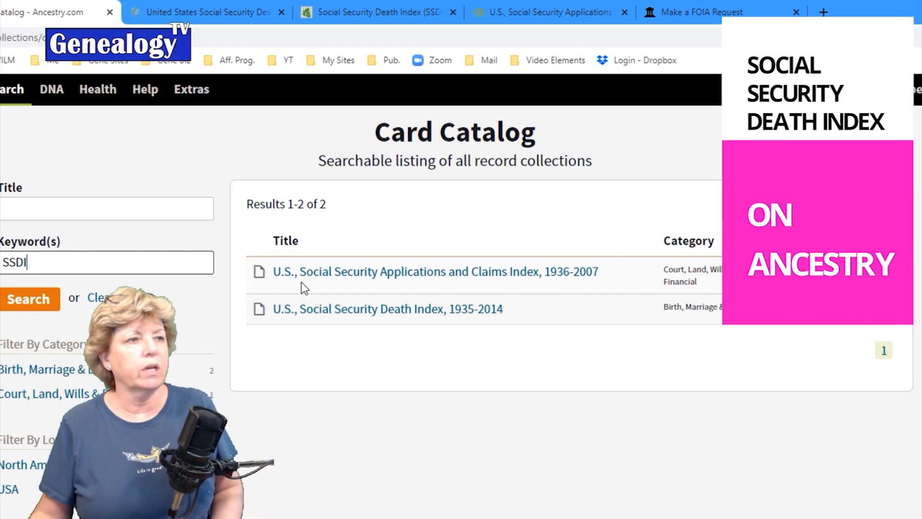
# Review the two Social Security collections in the Card Catalog and check the ancestor's birth and death details in the pedigree view
pyautogui.moveTo(354, 278)
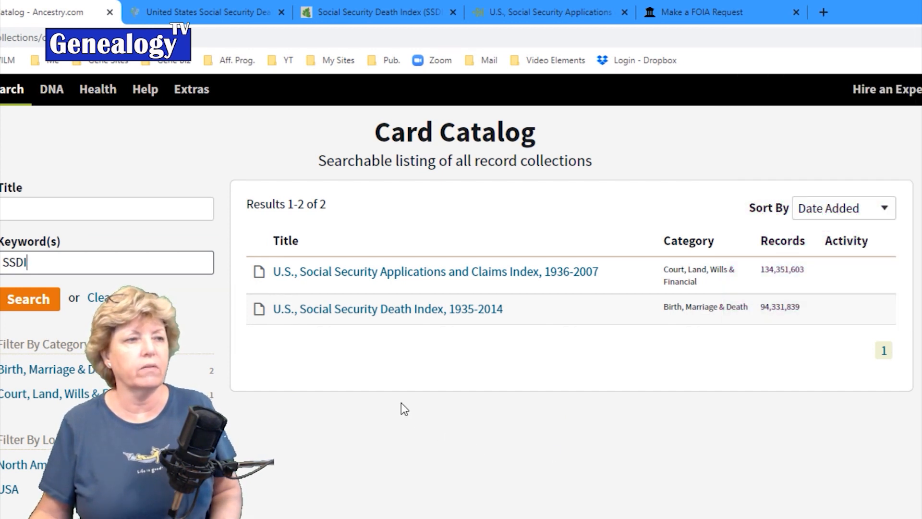
pyautogui.moveTo(373, 312)
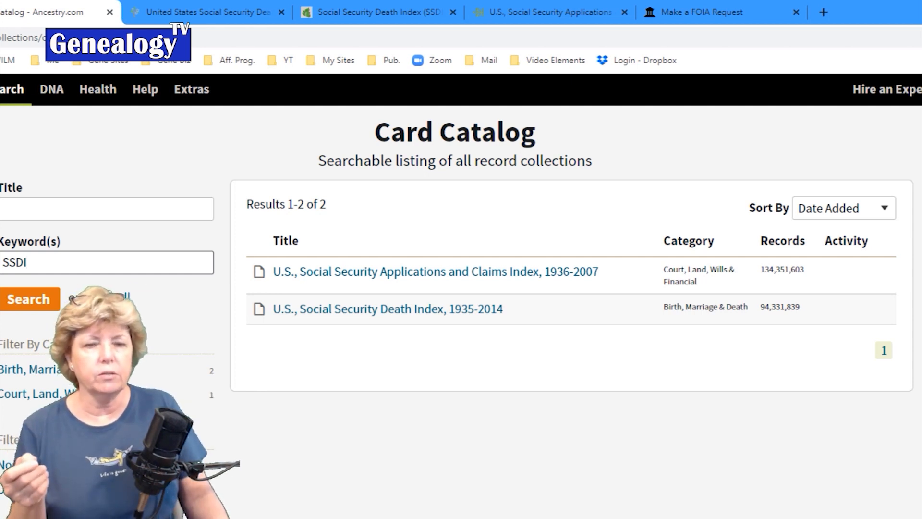
pyautogui.moveTo(422, 319)
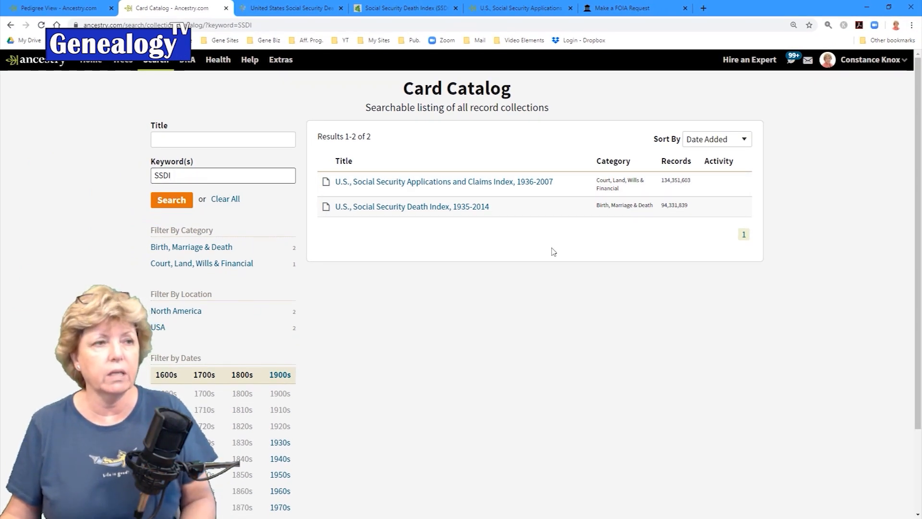
pyautogui.click(60, 8)
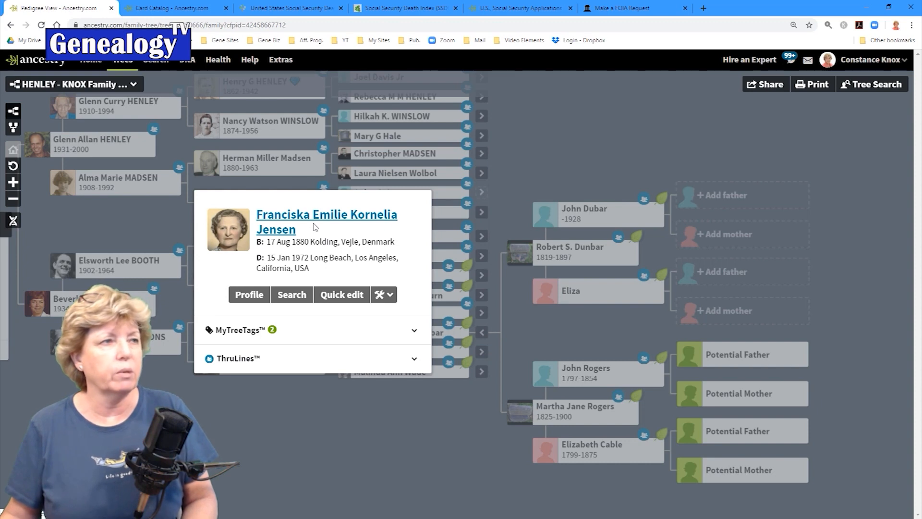
# Search the Card Catalog for the keyword SSDI and open the U.S., Social Security Death Index, 1935-2014 collection
pyautogui.click(272, 8)
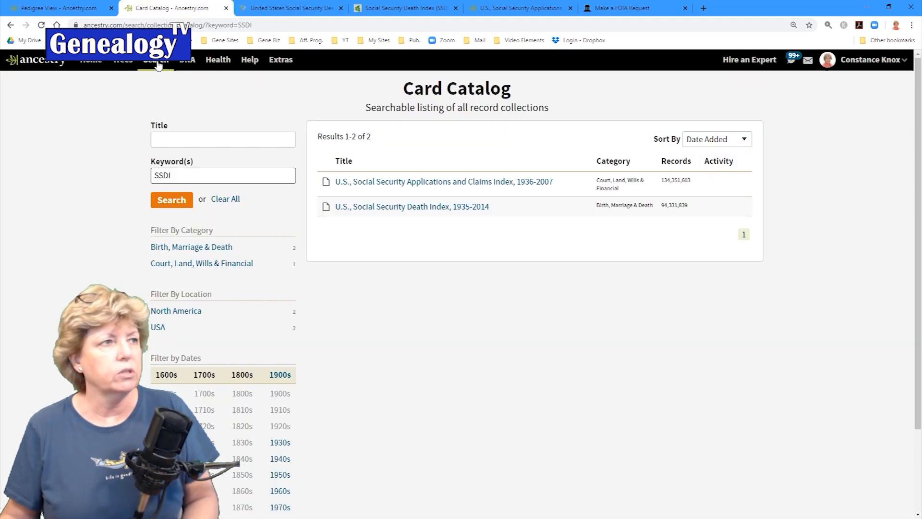
pyautogui.click(178, 57)
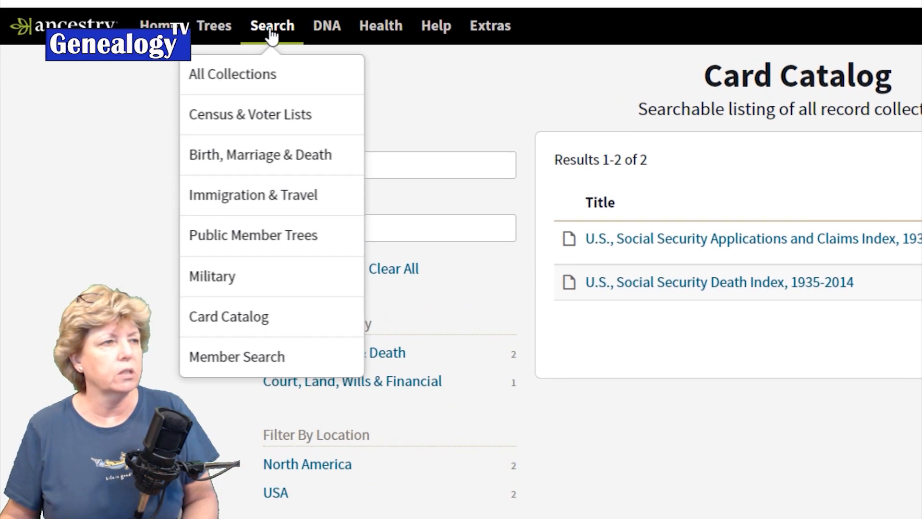
pyautogui.click(229, 316)
pyautogui.click(462, 235)
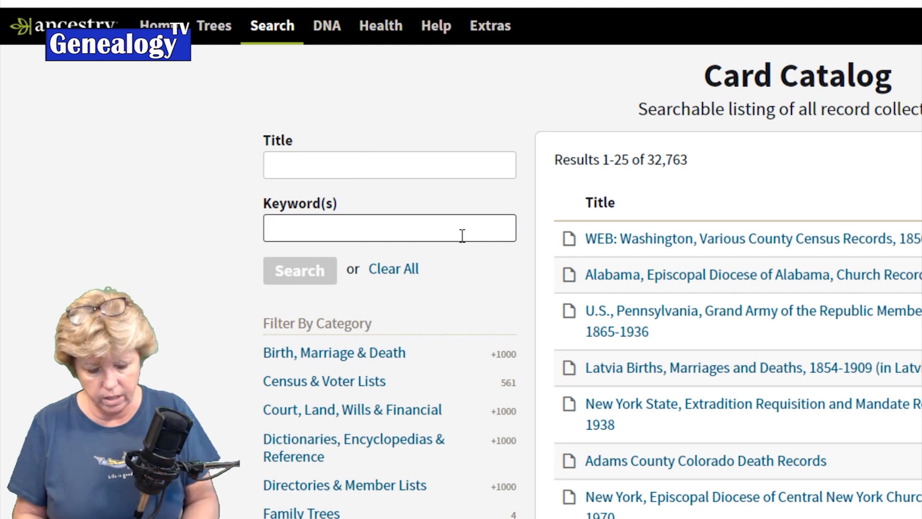
pyautogui.write('SSDI')
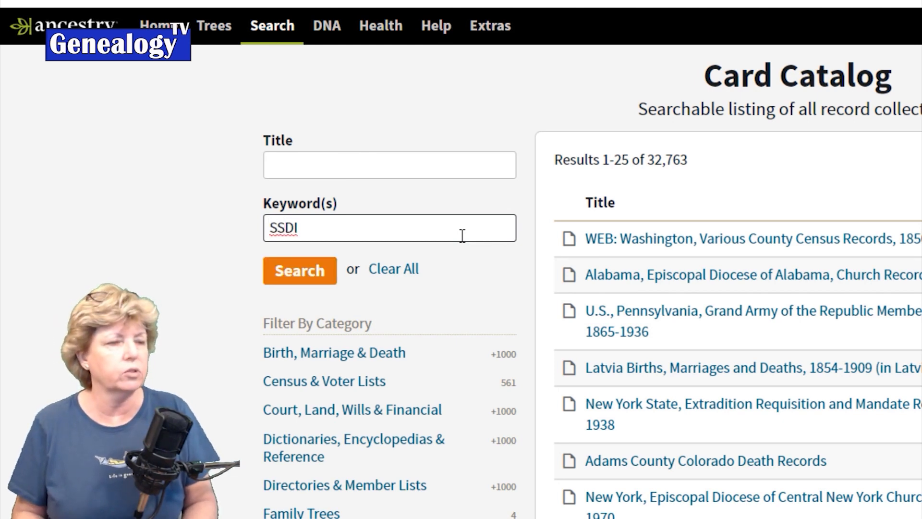
pyautogui.press('Return')
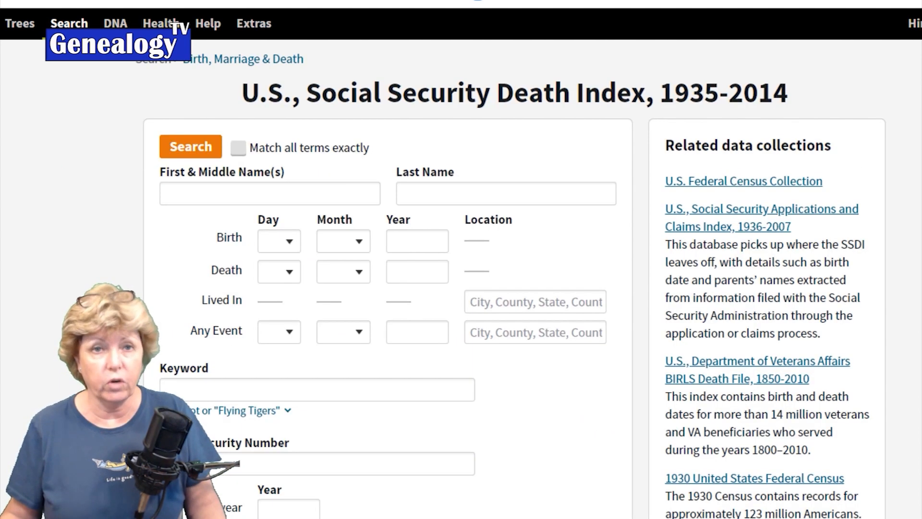
# Search the Death Index by the ancestor's first and last name, birth year and death year 1972, and open the matching record
pyautogui.click(231, 185)
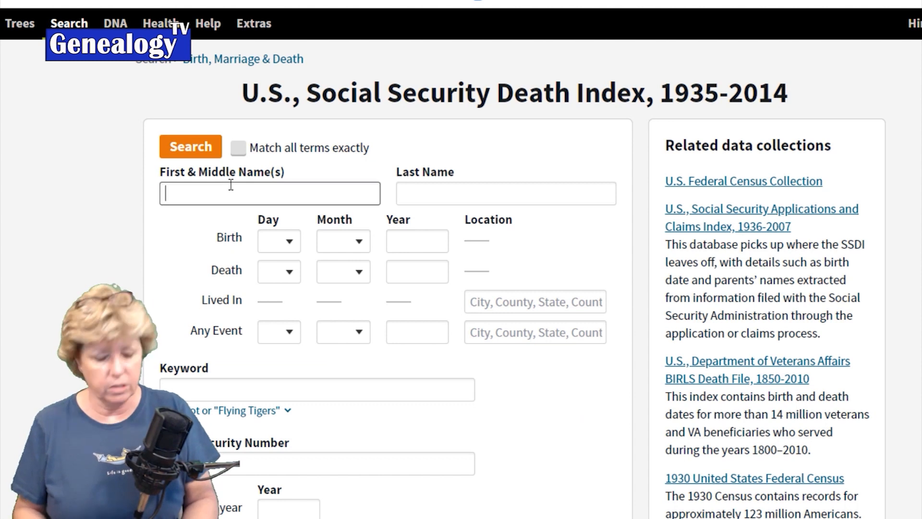
pyautogui.write('Frances')
pyautogui.press('Tab')
pyautogui.write('Madsen')
pyautogui.click(395, 267)
pyautogui.write('1880')
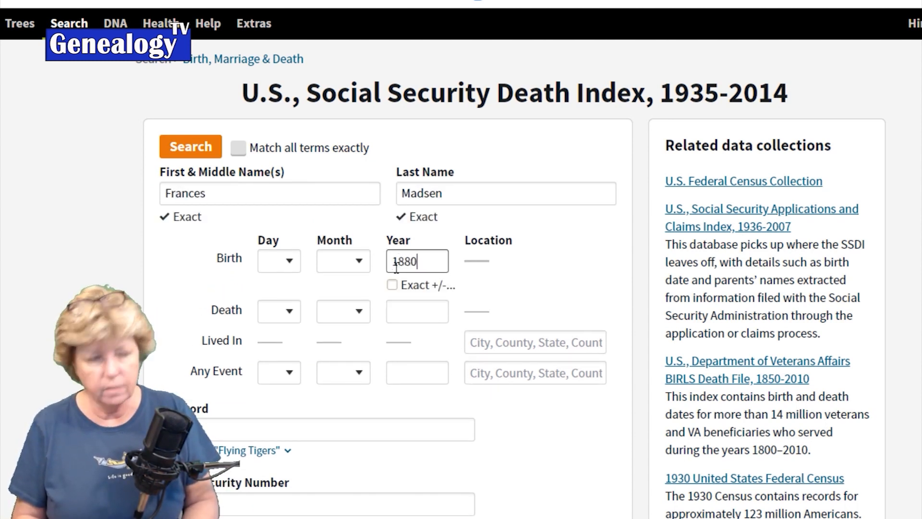
pyautogui.click(419, 311)
pyautogui.write('1')
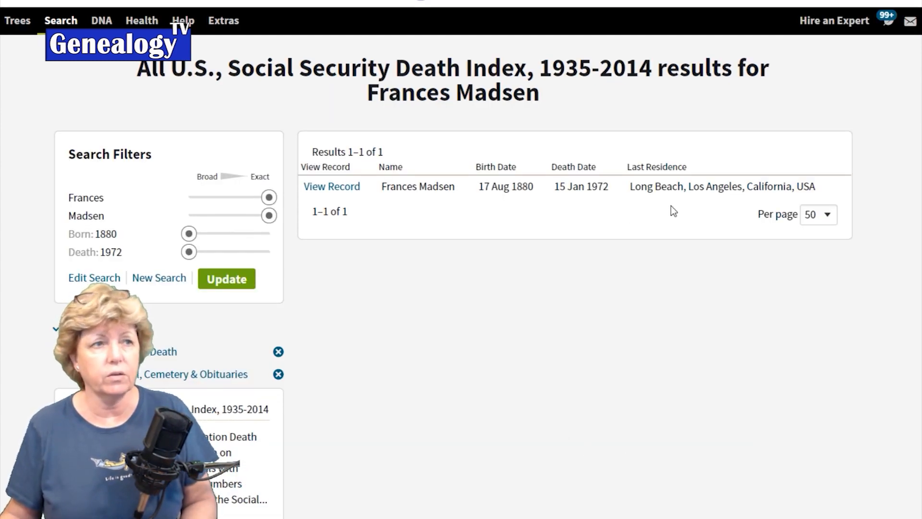
pyautogui.click(331, 186)
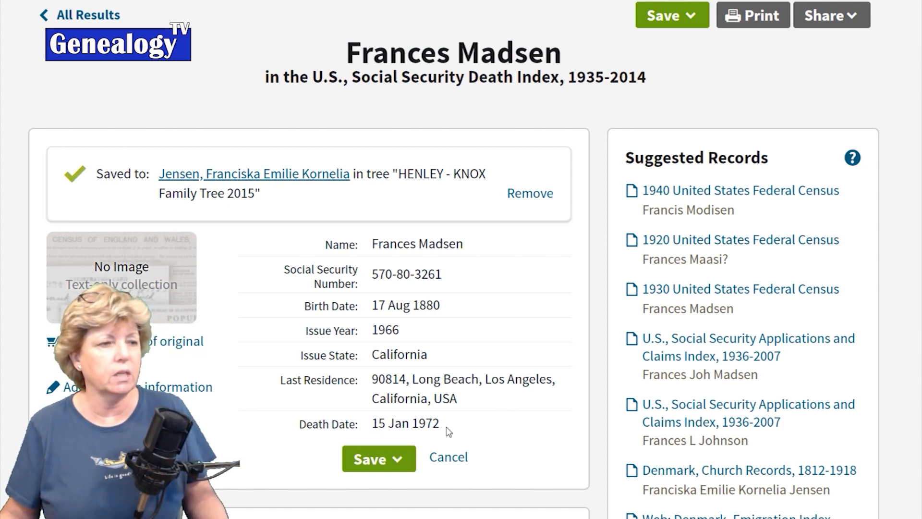
# Attach the Death Index record to the ancestor in the family tree and save it with the new 1966 California residence
pyautogui.scroll(-1, 448, 431)
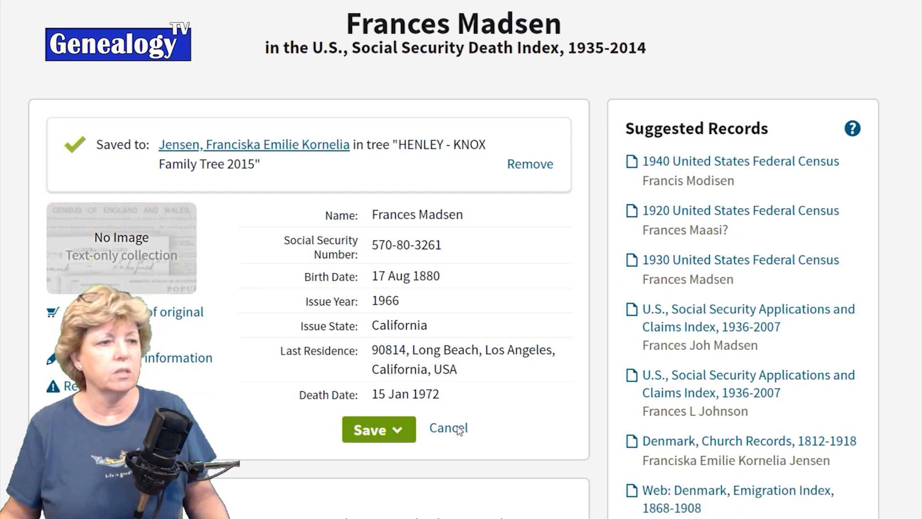
pyautogui.click(399, 403)
pyautogui.scroll(-2, 504, 412)
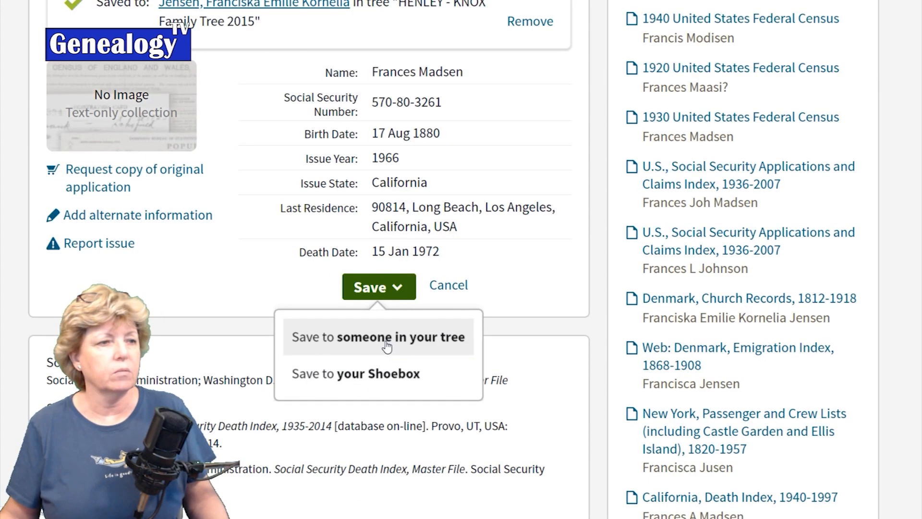
pyautogui.click(386, 346)
pyautogui.write('France')
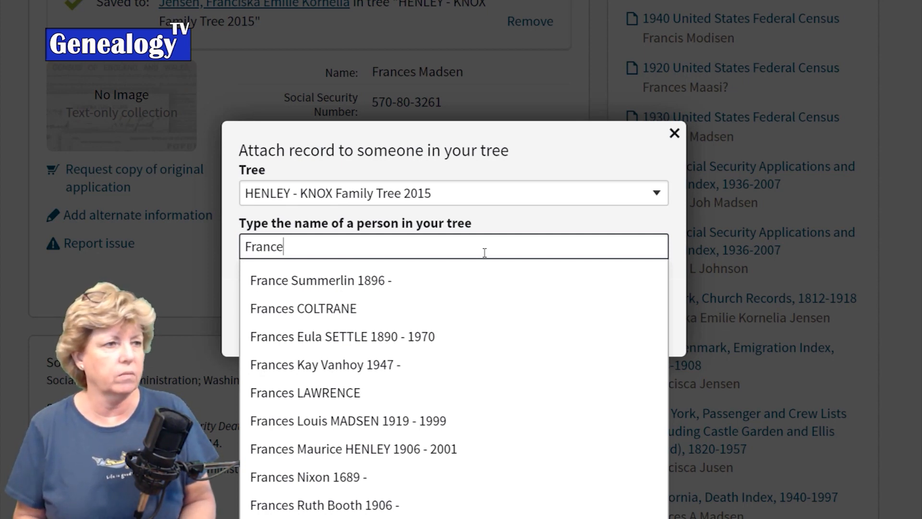
pyautogui.press('BackSpace')
pyautogui.write('iska')
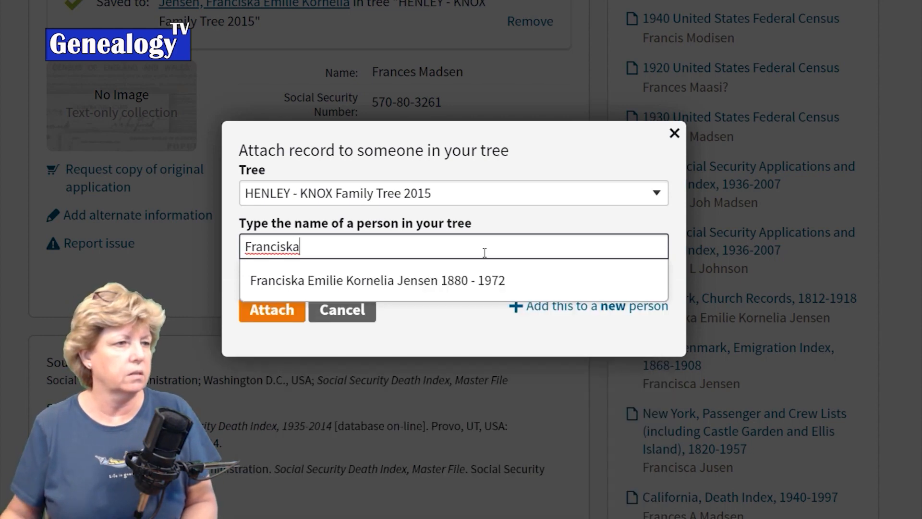
pyautogui.click(389, 280)
pyautogui.click(272, 318)
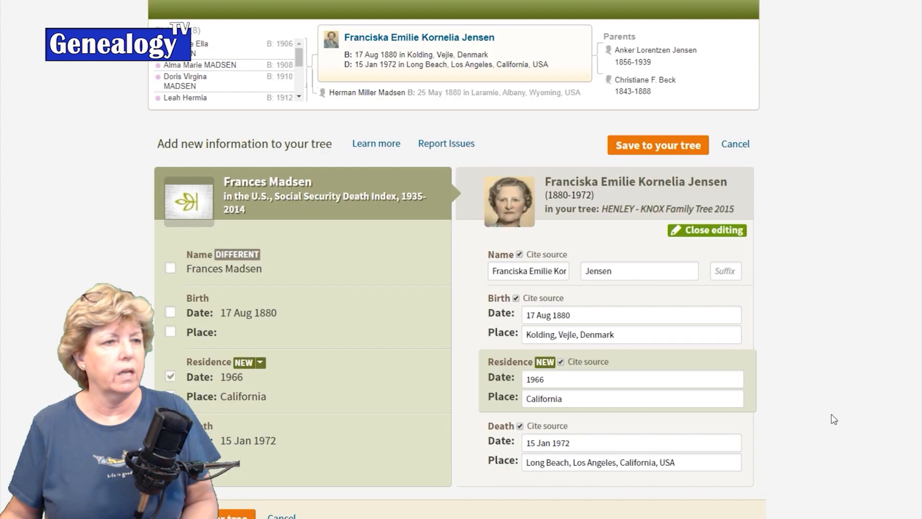
pyautogui.scroll(-1, 832, 414)
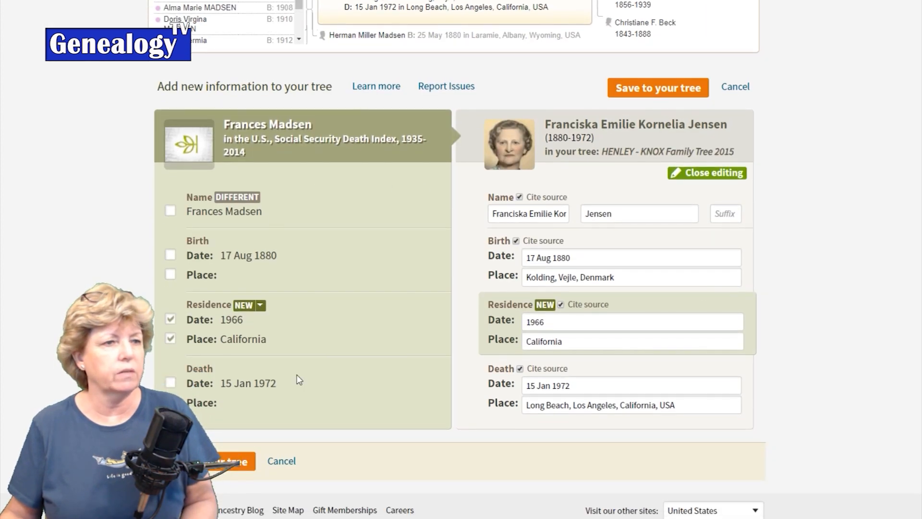
pyautogui.click(207, 461)
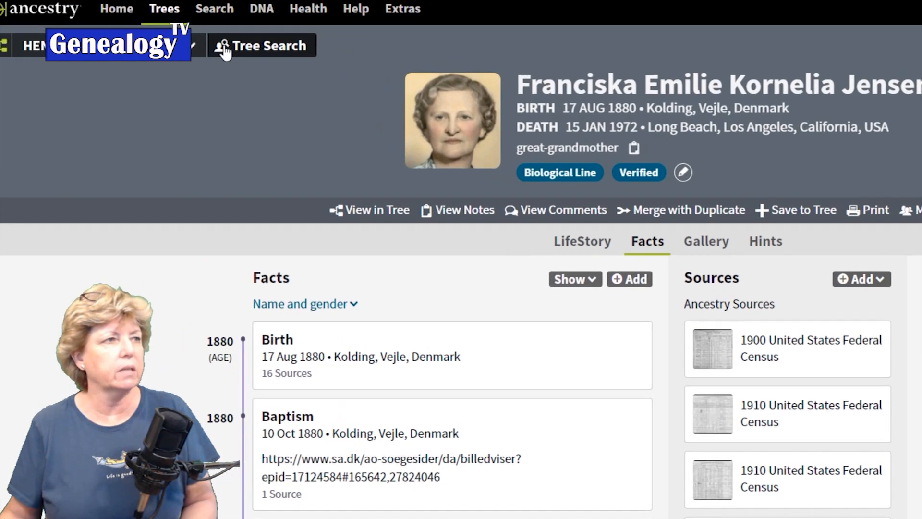
# Return to the Card Catalog and open the U.S., Social Security Applications and Claims Index, 1936-2007 collection
pyautogui.moveTo(247, 28)
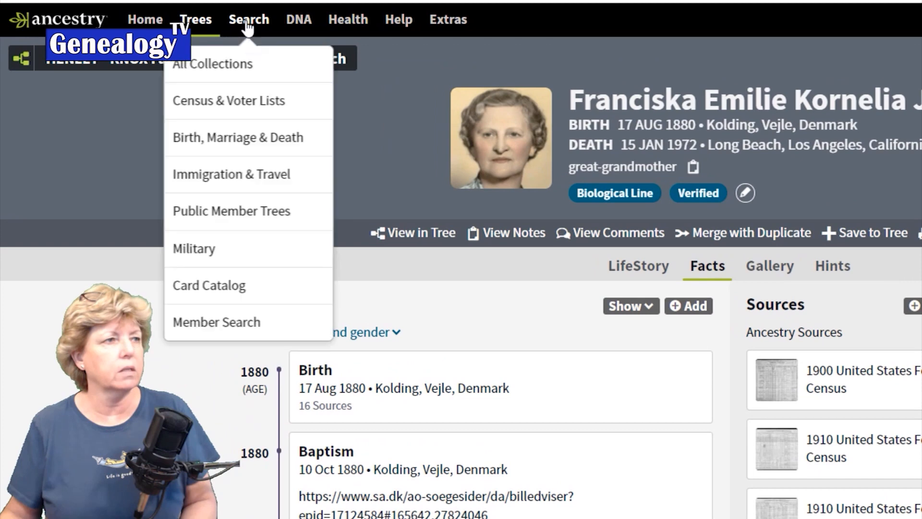
pyautogui.click(209, 288)
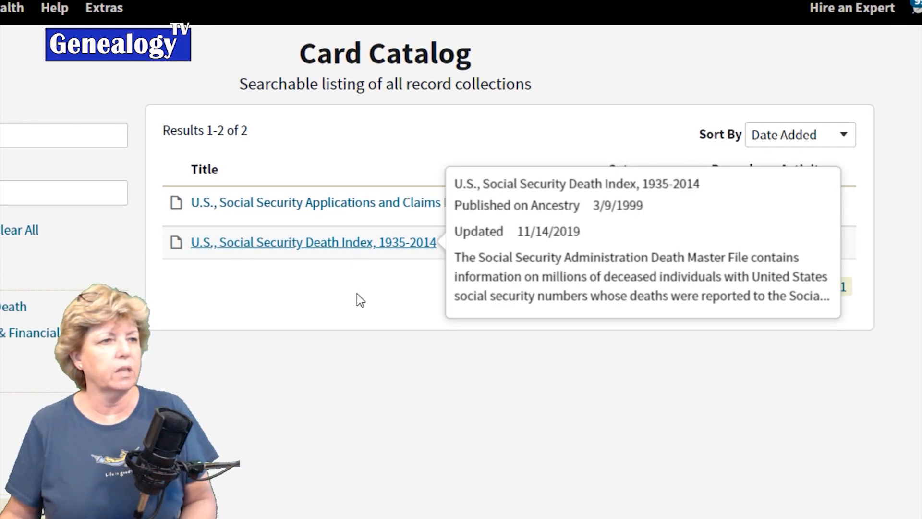
pyautogui.click(391, 211)
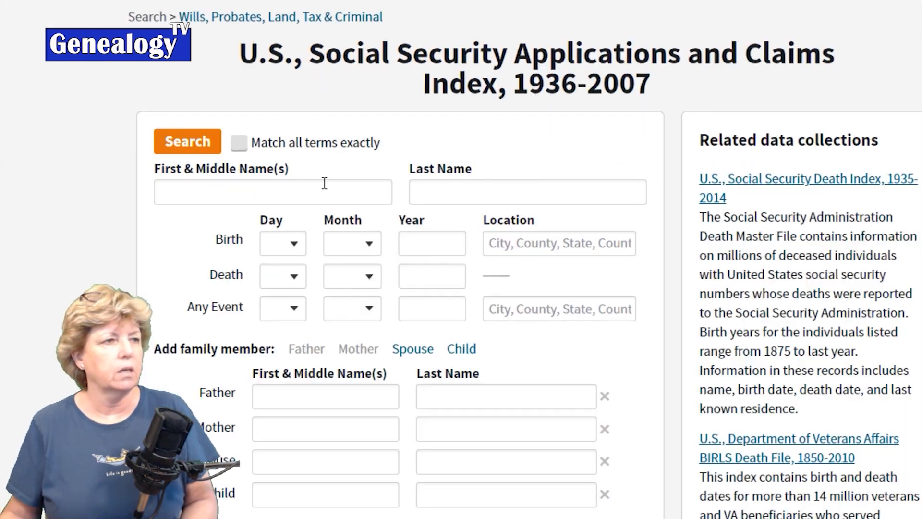
# Search the Applications and Claims Index by the ancestor's first and last name, birth year, birthplace Denmark and death year 1972
pyautogui.write('Frances')
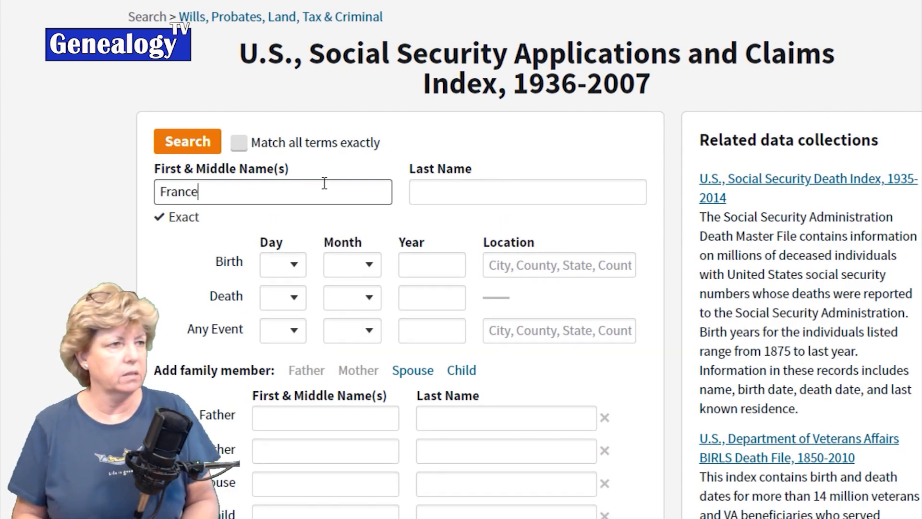
pyautogui.press('Tab')
pyautogui.write('Madsen')
pyautogui.click(455, 272)
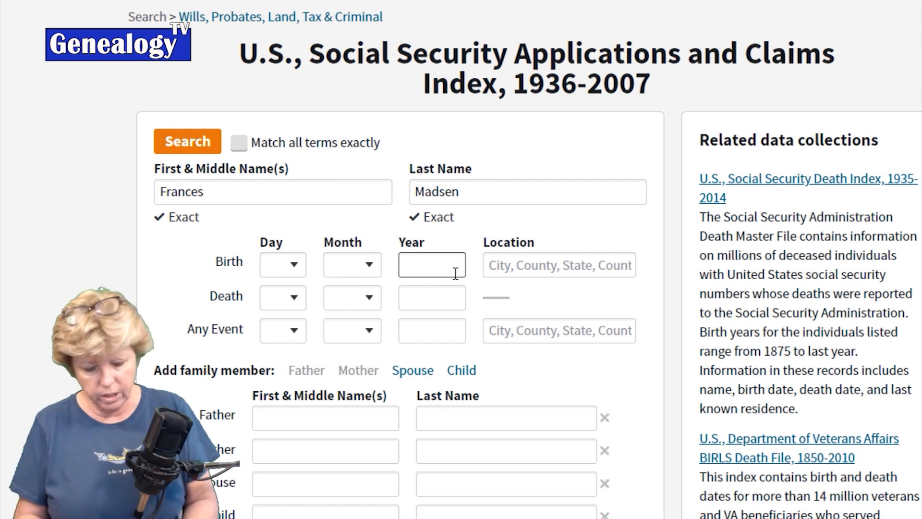
pyautogui.write('1880')
pyautogui.click(551, 264)
pyautogui.write('Denmark')
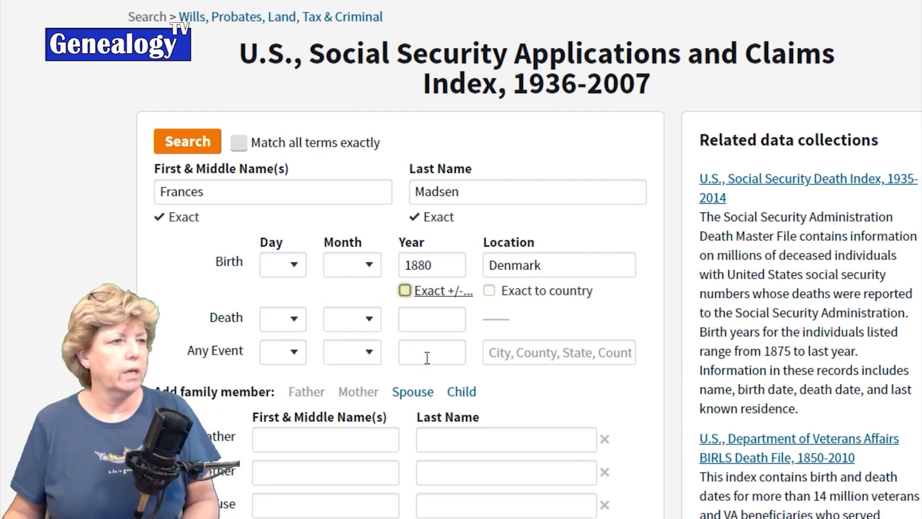
pyautogui.click(432, 326)
pyautogui.write('1972')
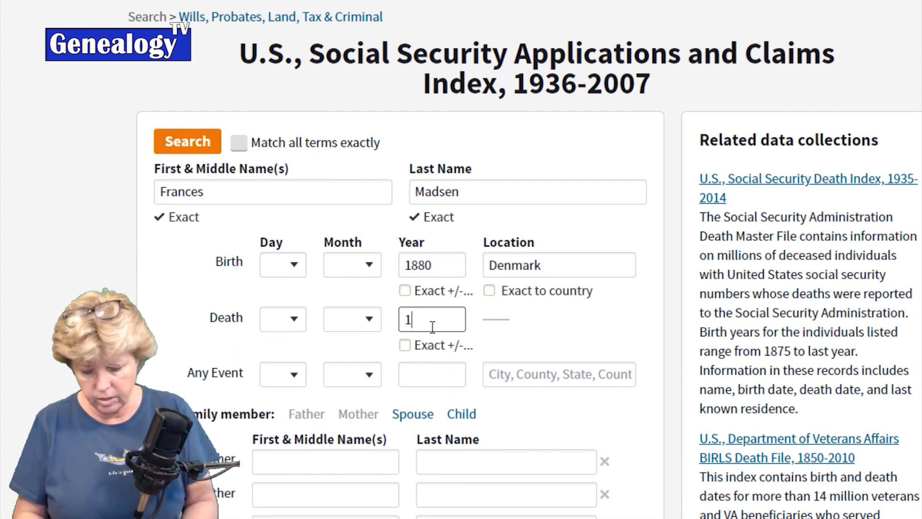
pyautogui.press('Tab')
pyautogui.click(200, 152)
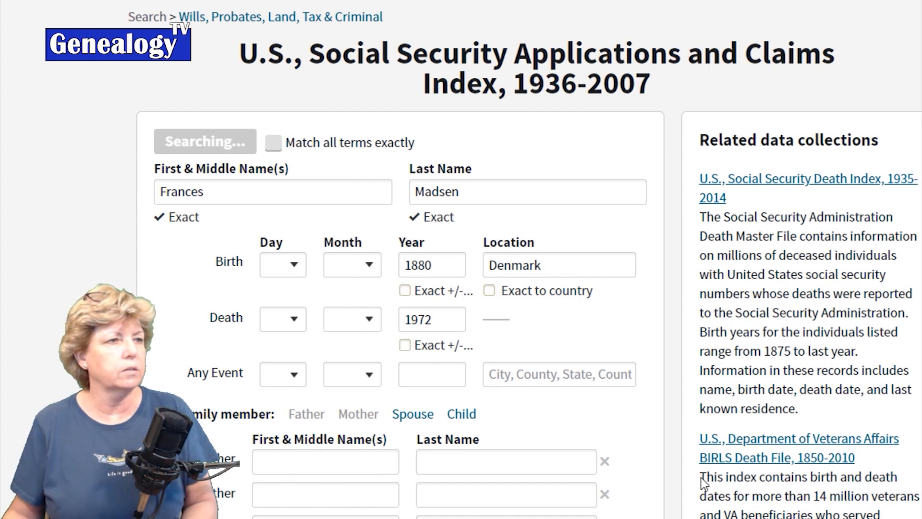
# Open the matching record from the search results, review its details and choose an option for saving it
pyautogui.moveTo(355, 216)
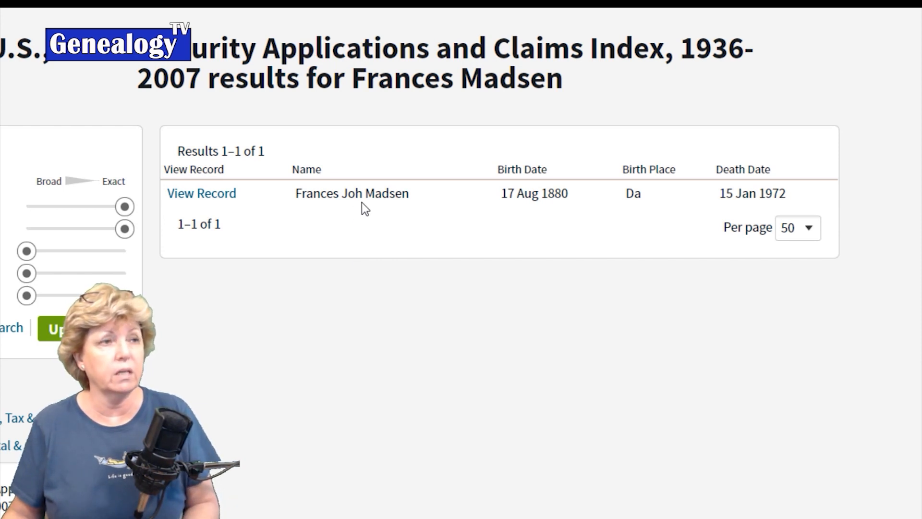
pyautogui.click(216, 196)
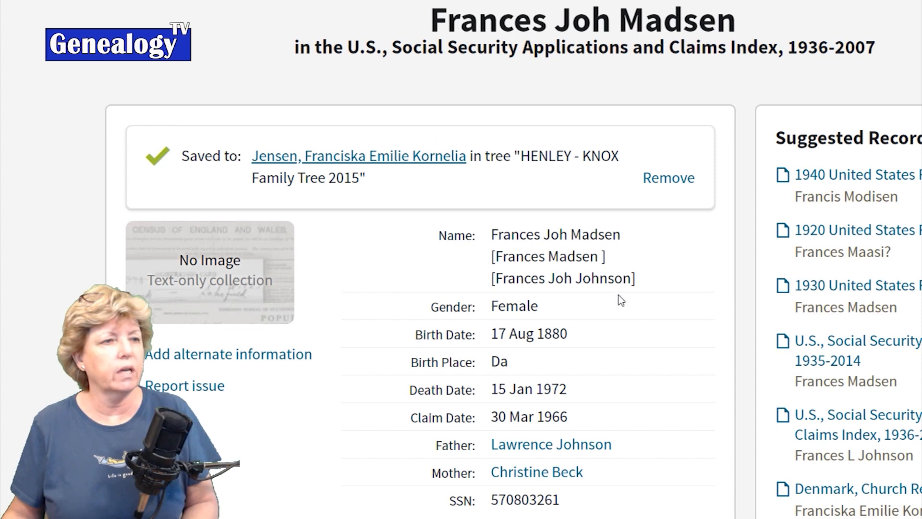
pyautogui.scroll(-2, 624, 297)
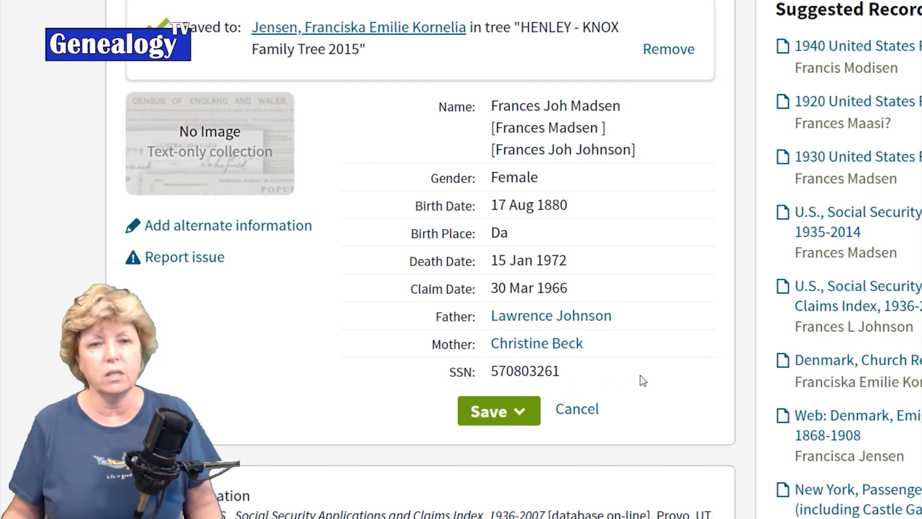
pyautogui.click(488, 412)
pyautogui.click(564, 465)
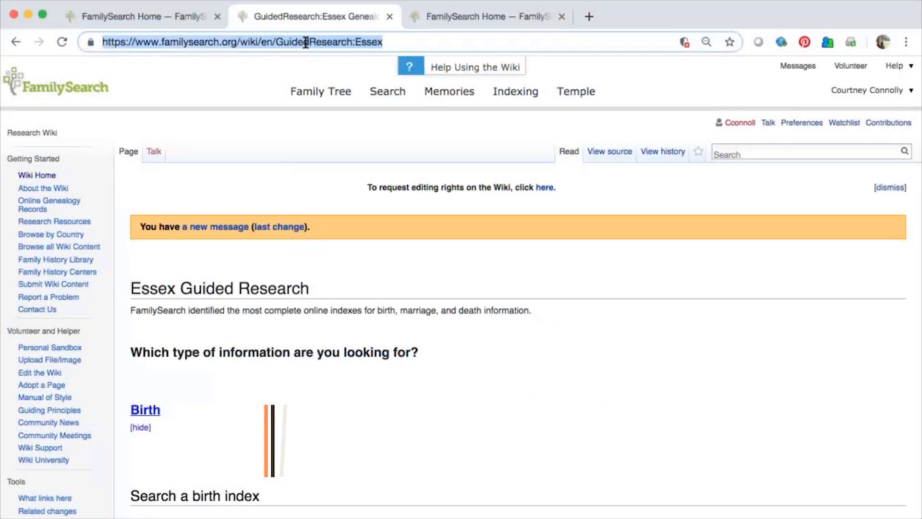
# Switch to FamilySearch and go to the Family History Activities page at familysearch.org/discovery
pyautogui.click(305, 43)
pyautogui.write('fam')
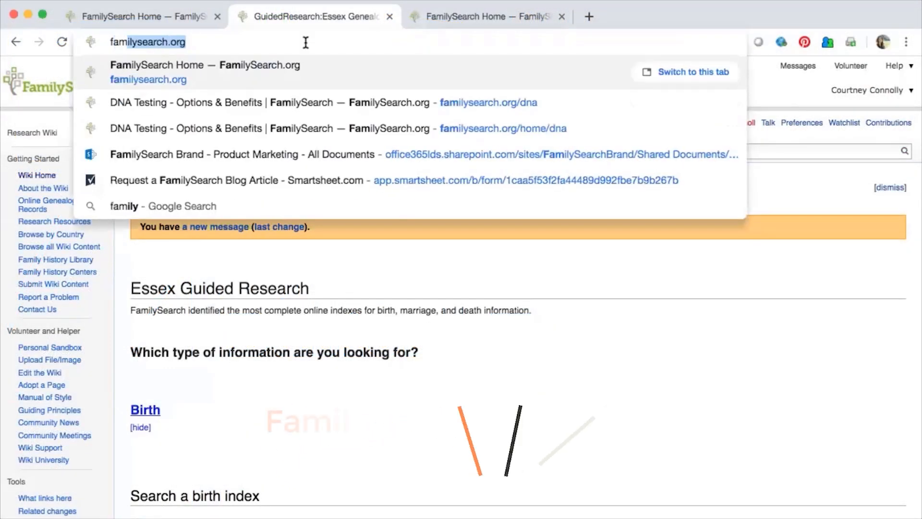
pyautogui.write('ilysearch.org/dis')
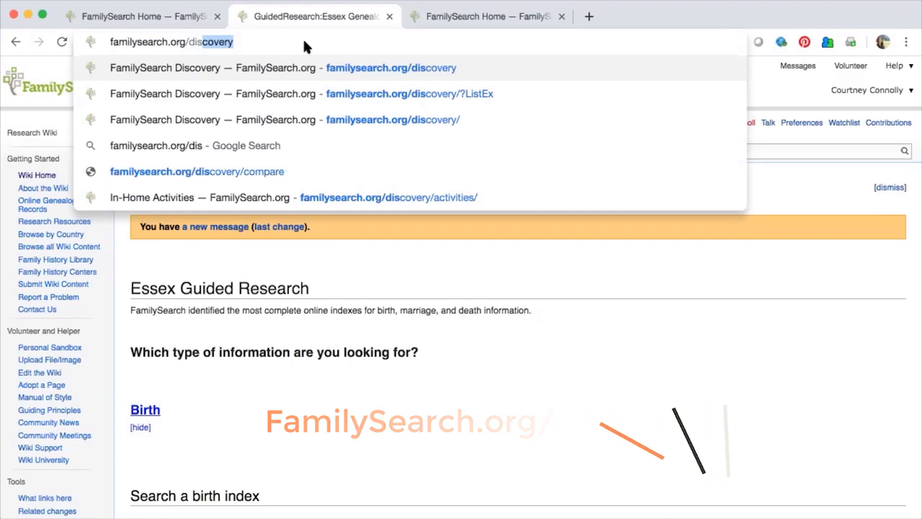
pyautogui.press('Return')
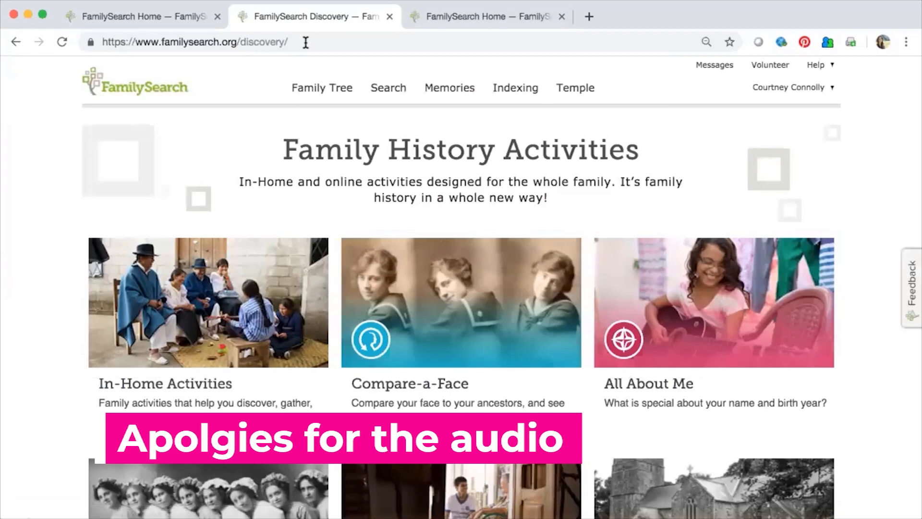
# Look over the available family history activities and open the All About Me activity
pyautogui.scroll(-1, 885, 317)
pyautogui.scroll(-3, 885, 317)
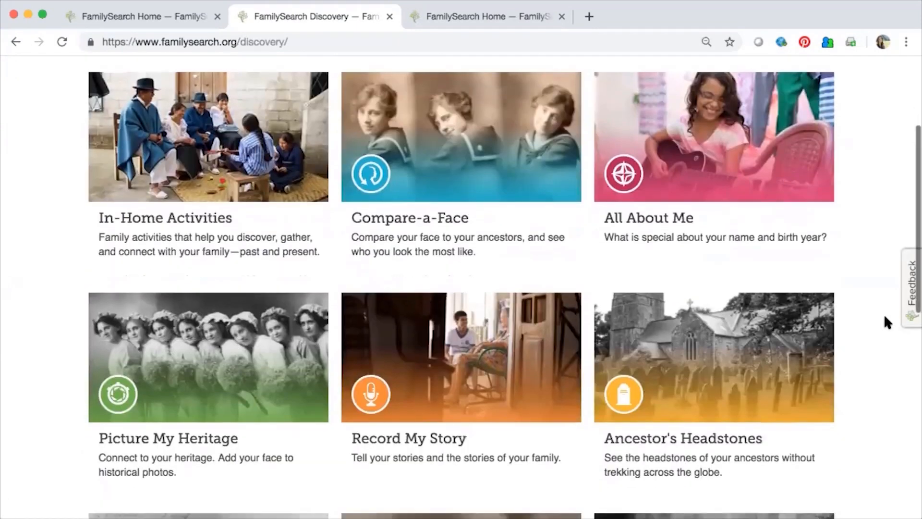
pyautogui.scroll(-4, 884, 317)
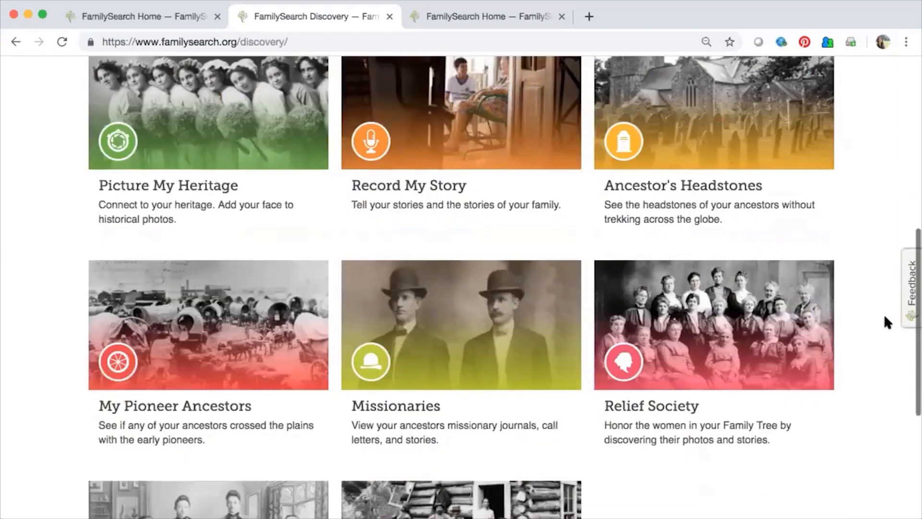
pyautogui.scroll(6, 884, 317)
pyautogui.scroll(-1, 884, 318)
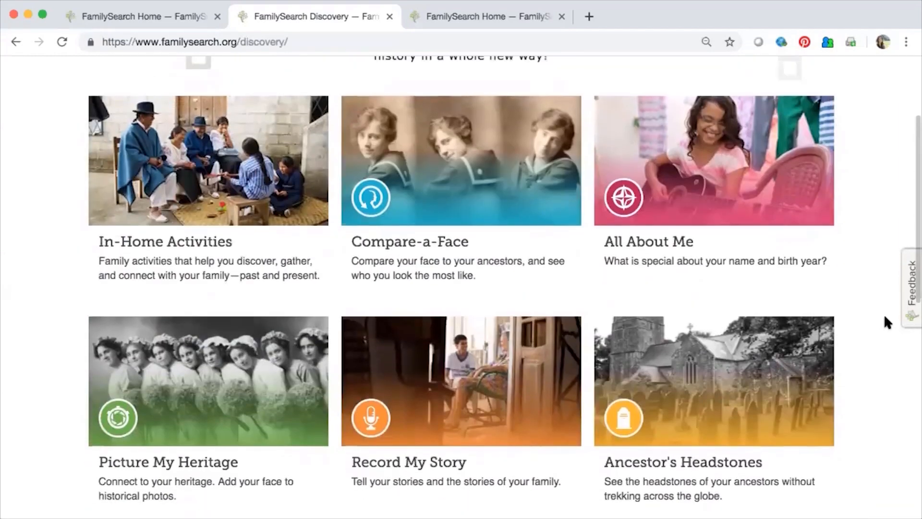
pyautogui.scroll(1, 885, 318)
pyautogui.click(707, 210)
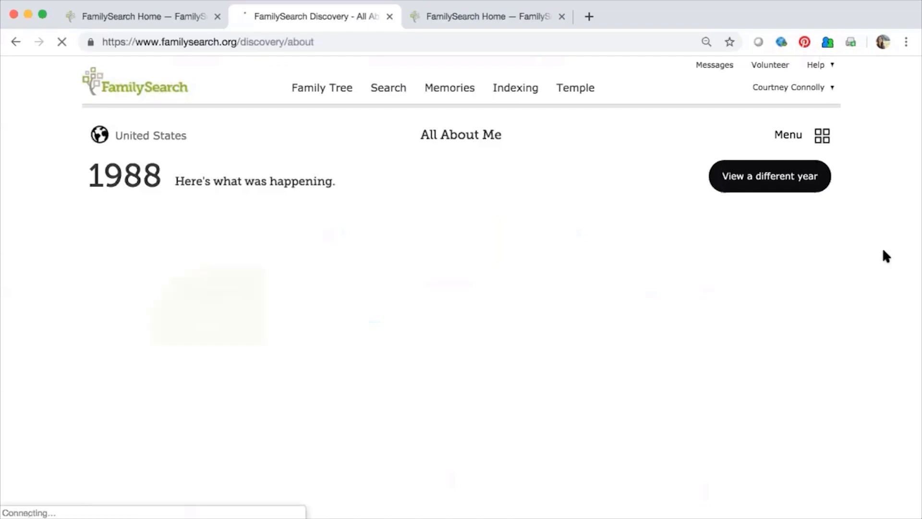
# Examine the All About Me cards for the account holder's birth year, from name popularity and top stories to sports trivia
pyautogui.scroll(-1, 884, 250)
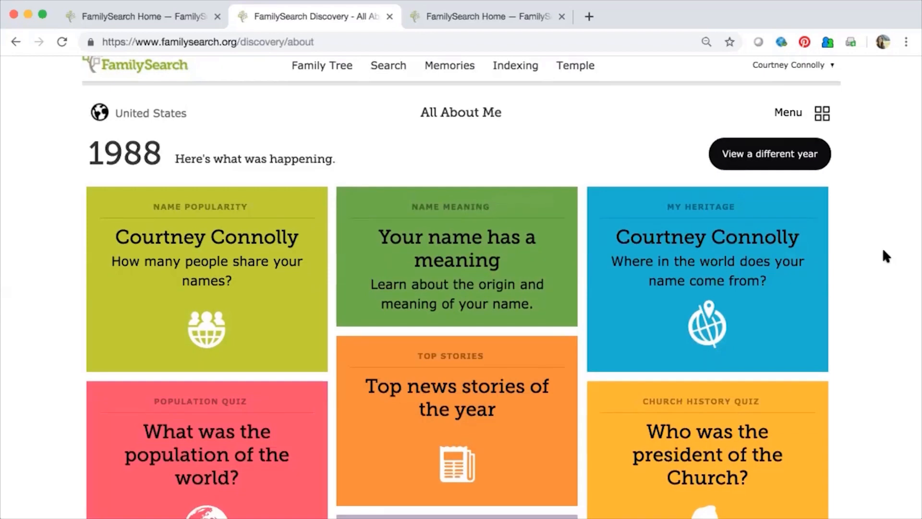
pyautogui.scroll(-3, 884, 252)
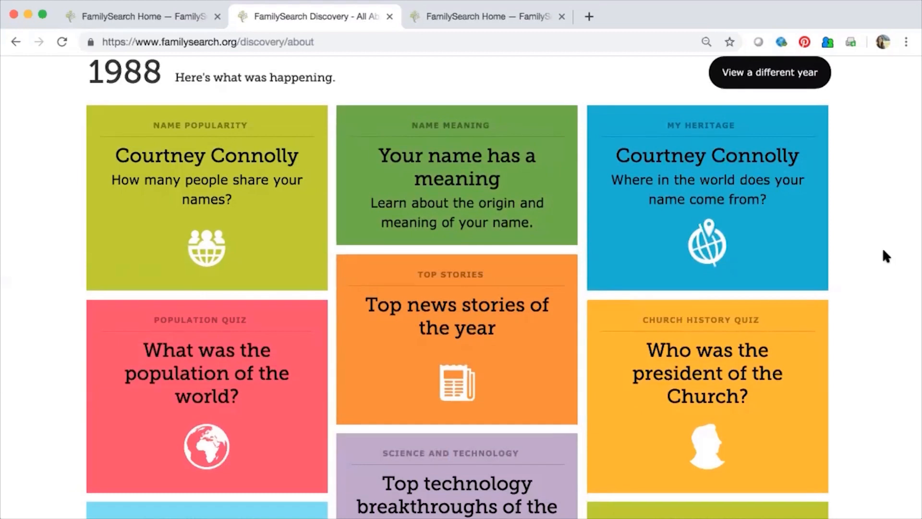
pyautogui.scroll(-1, 884, 251)
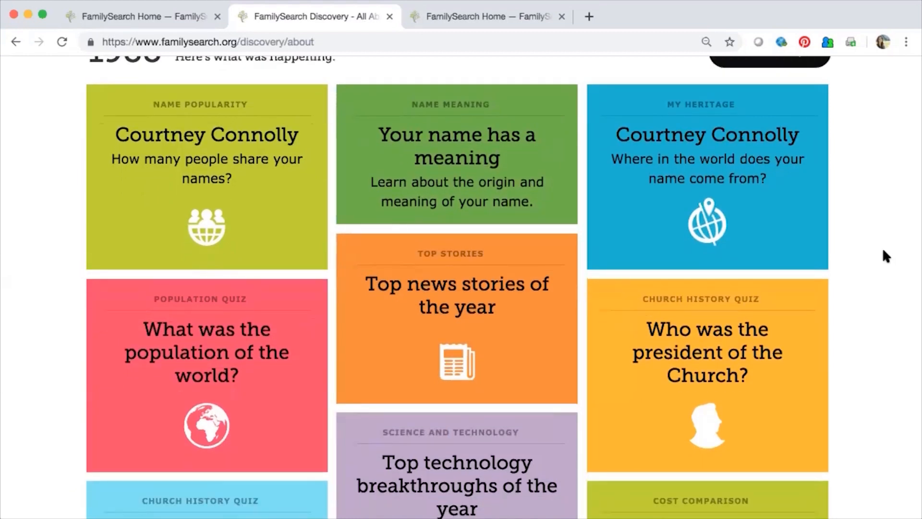
pyautogui.scroll(-1, 883, 249)
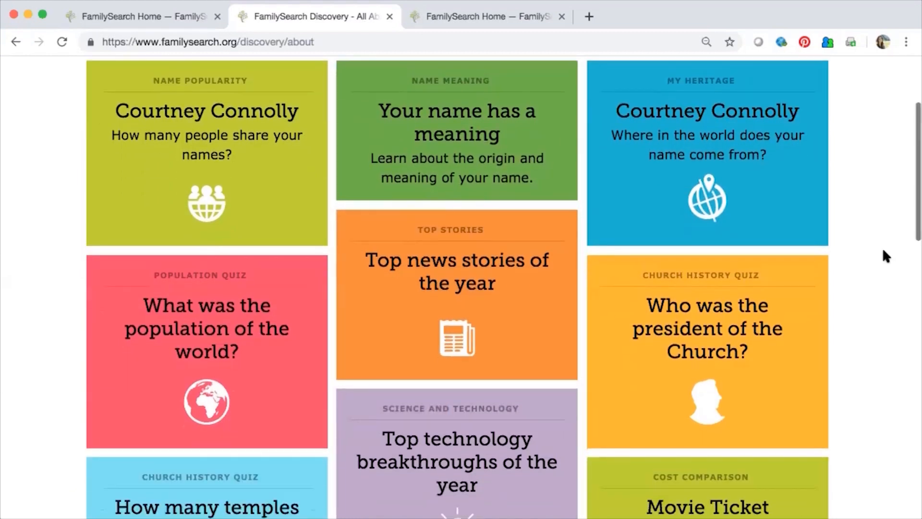
pyautogui.scroll(-2, 323, 207)
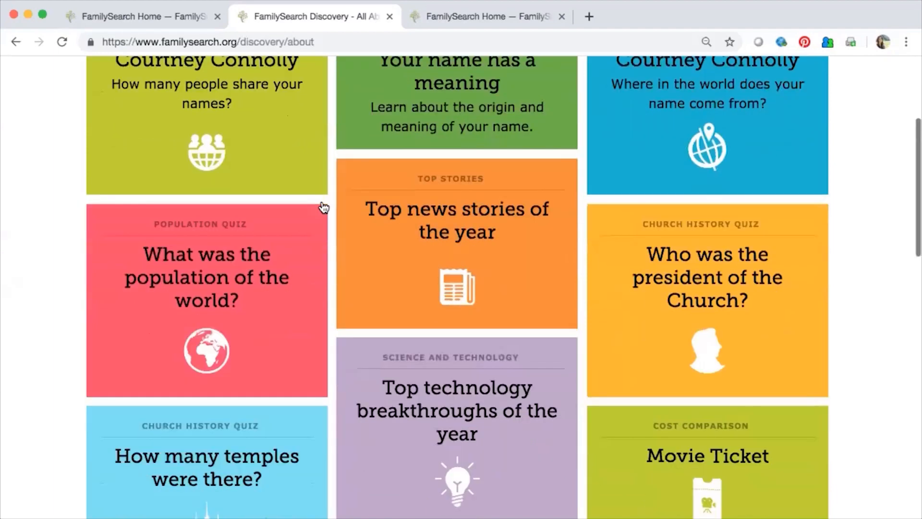
pyautogui.scroll(-3, 323, 208)
pyautogui.scroll(-3, 450, 269)
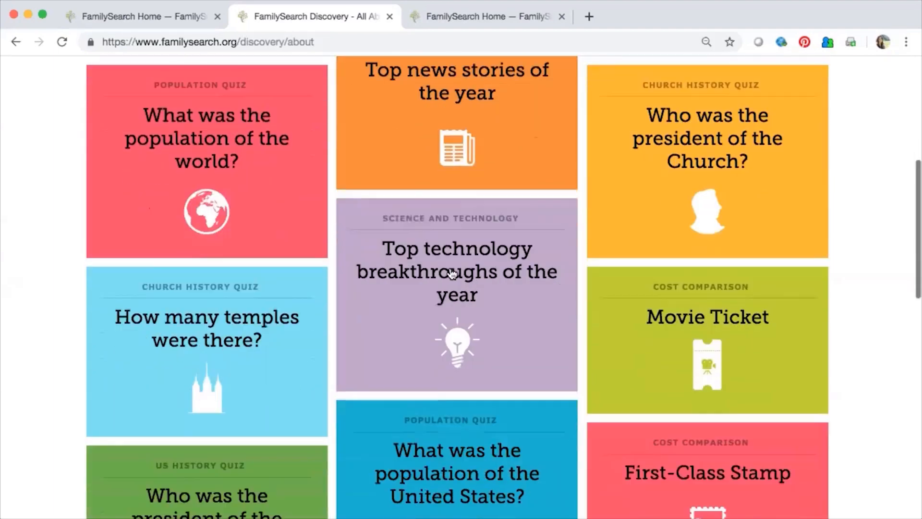
pyautogui.scroll(10, 452, 272)
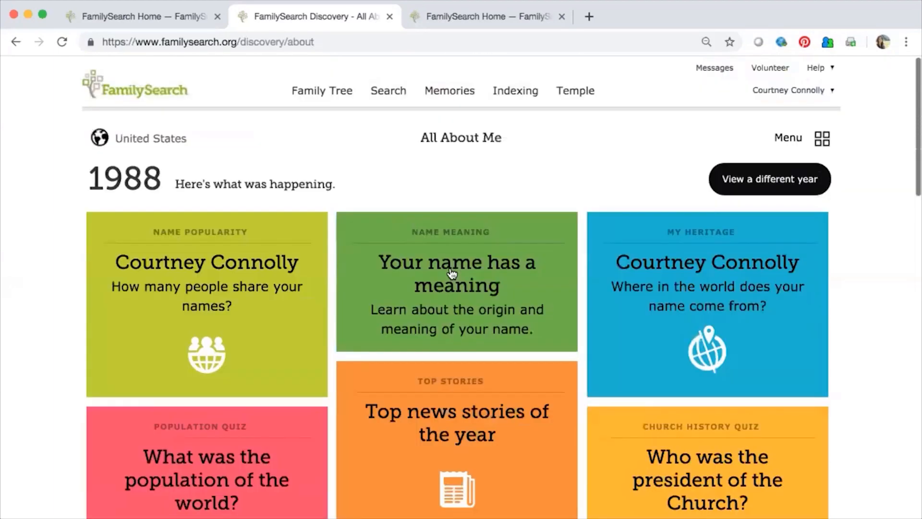
pyautogui.scroll(-1, 452, 273)
pyautogui.scroll(-15, 483, 161)
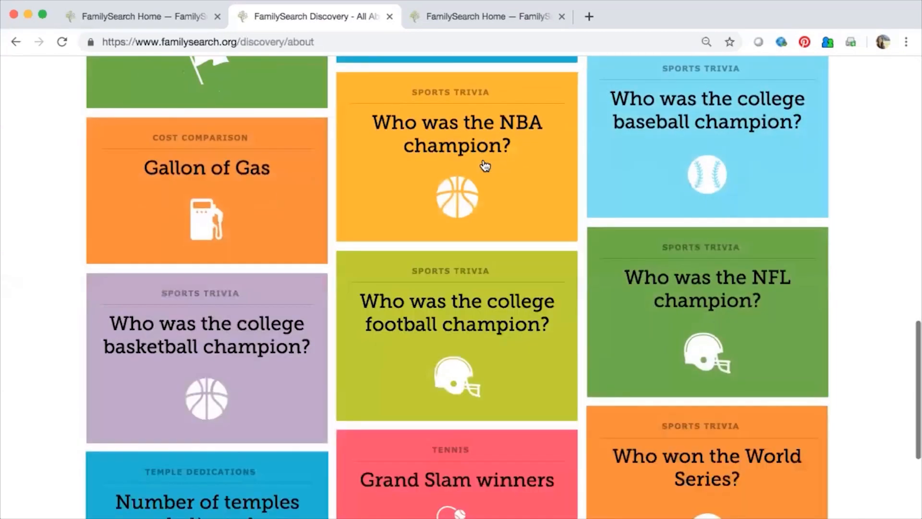
pyautogui.scroll(15, 483, 164)
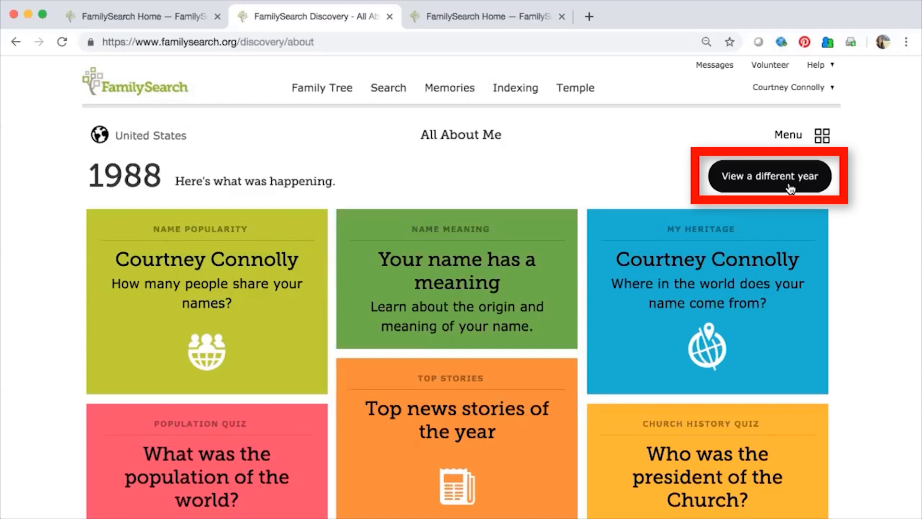
# Switch All About Me to a different year by choosing the third great-grandparent in the second row, birth year 1913
pyautogui.click(776, 179)
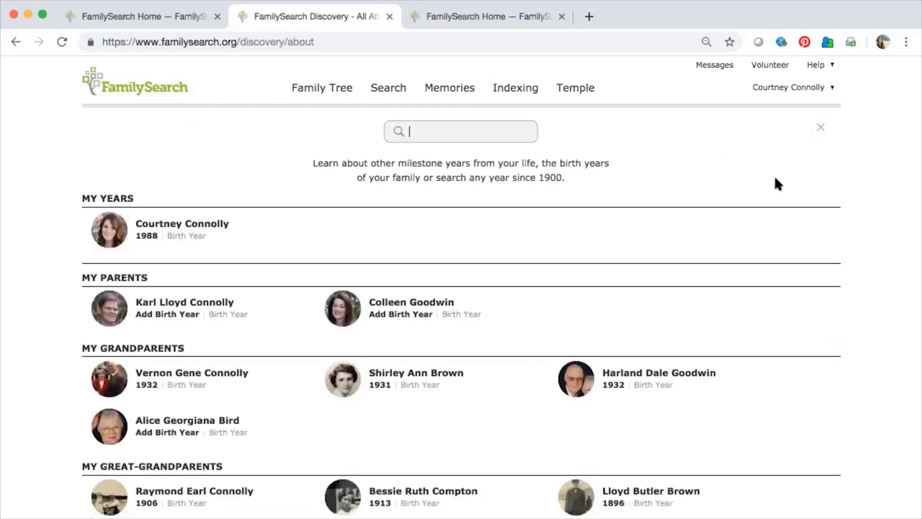
pyautogui.scroll(-1, 616, 329)
pyautogui.scroll(-3, 616, 329)
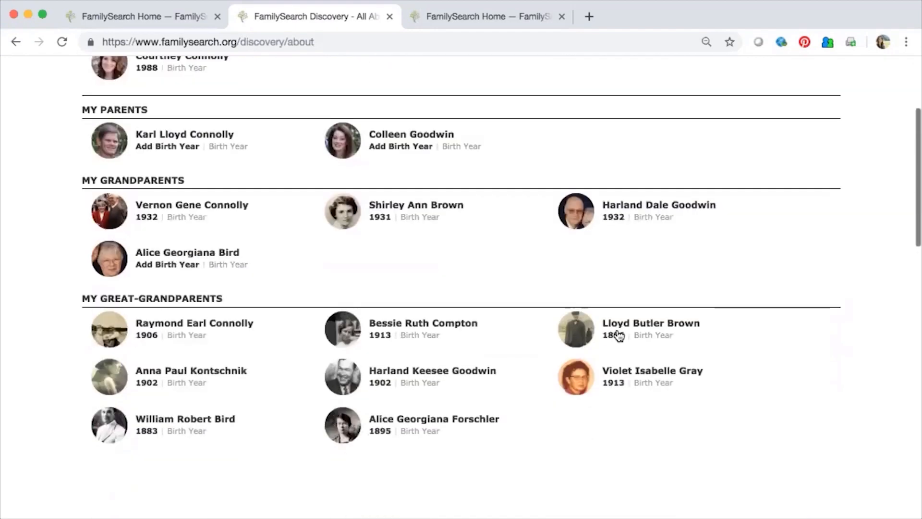
pyautogui.click(629, 370)
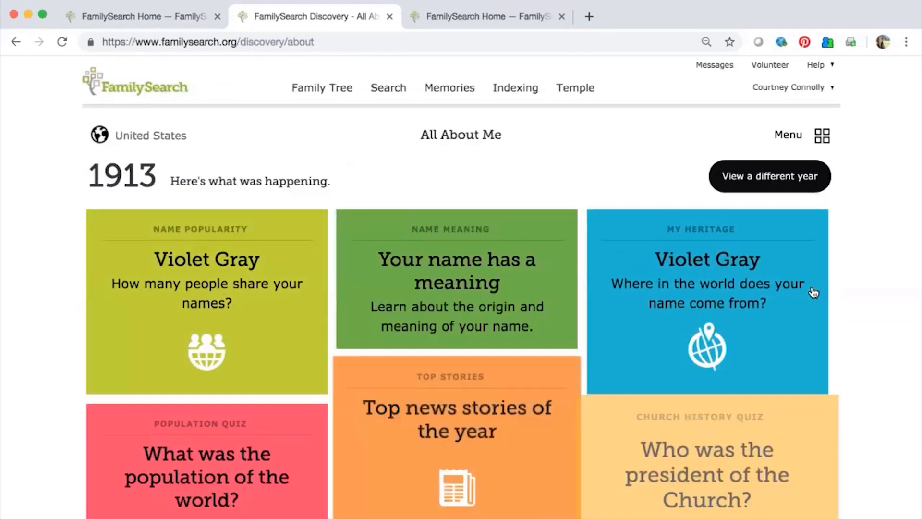
# Browse the All About Me cards for 1913, including the history quizzes, cost comparisons and sports trivia
pyautogui.scroll(-1, 813, 293)
pyautogui.scroll(-4, 813, 292)
pyautogui.scroll(-2, 813, 292)
pyautogui.scroll(-3, 813, 293)
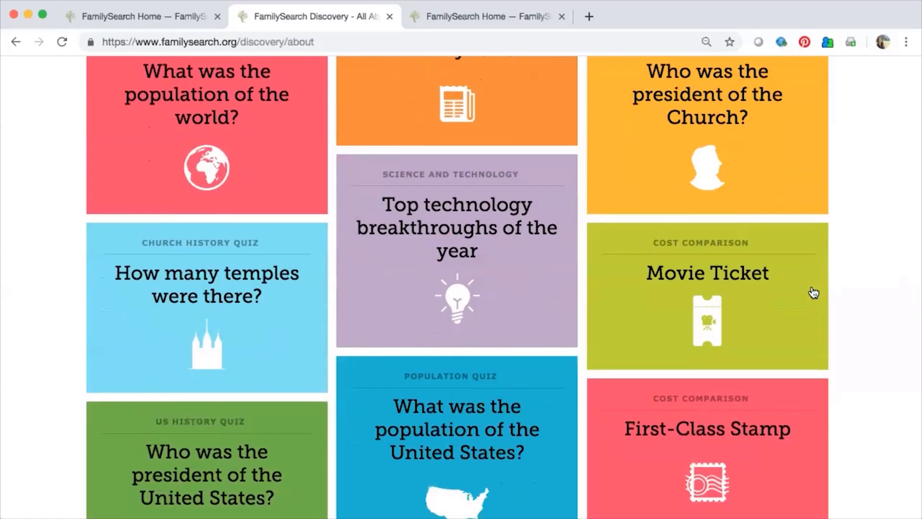
pyautogui.scroll(-2, 813, 292)
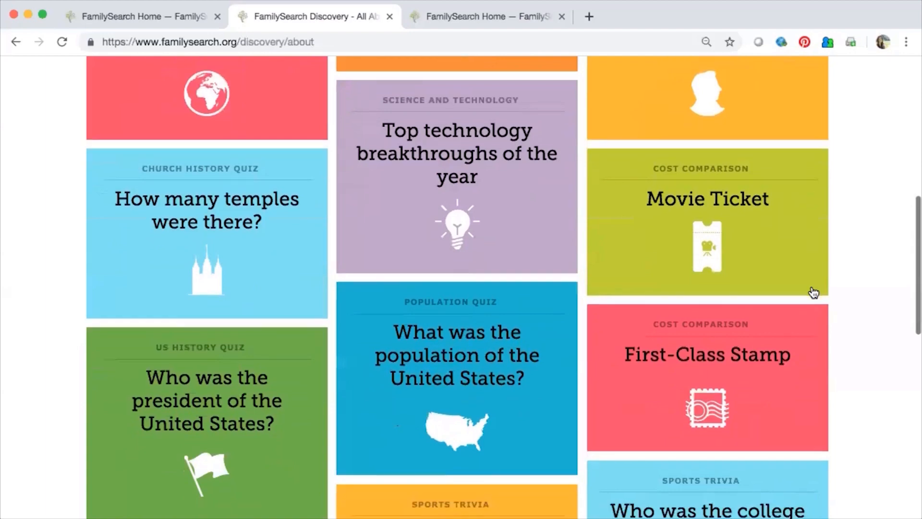
pyautogui.scroll(-1, 813, 293)
pyautogui.scroll(-2, 813, 293)
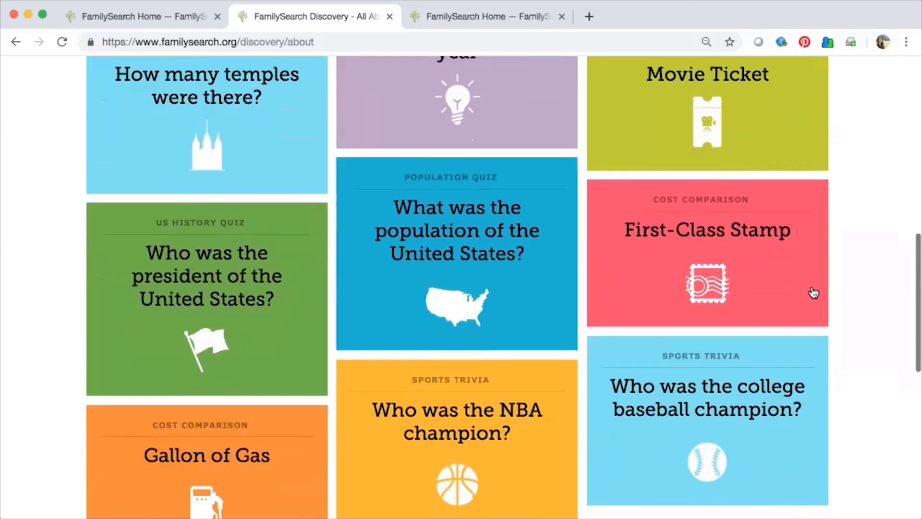
pyautogui.scroll(-1, 813, 292)
pyautogui.scroll(-2, 813, 292)
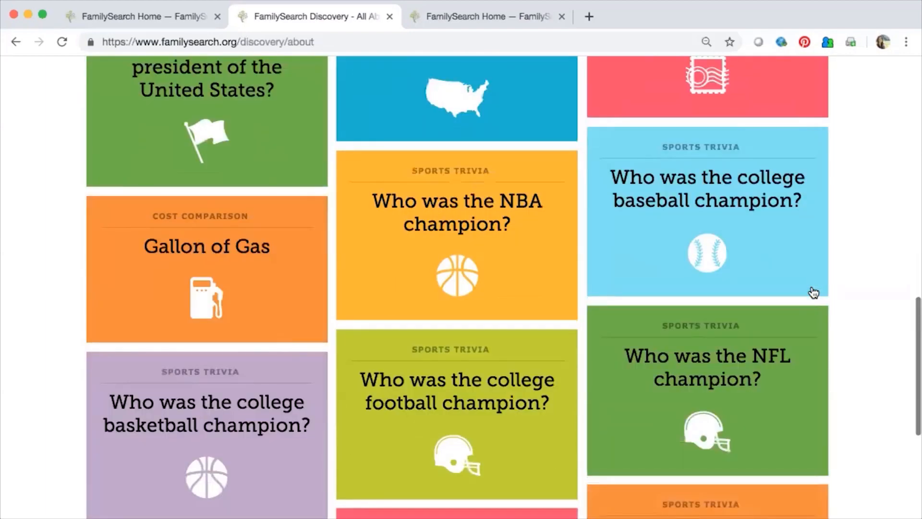
pyautogui.scroll(10, 813, 293)
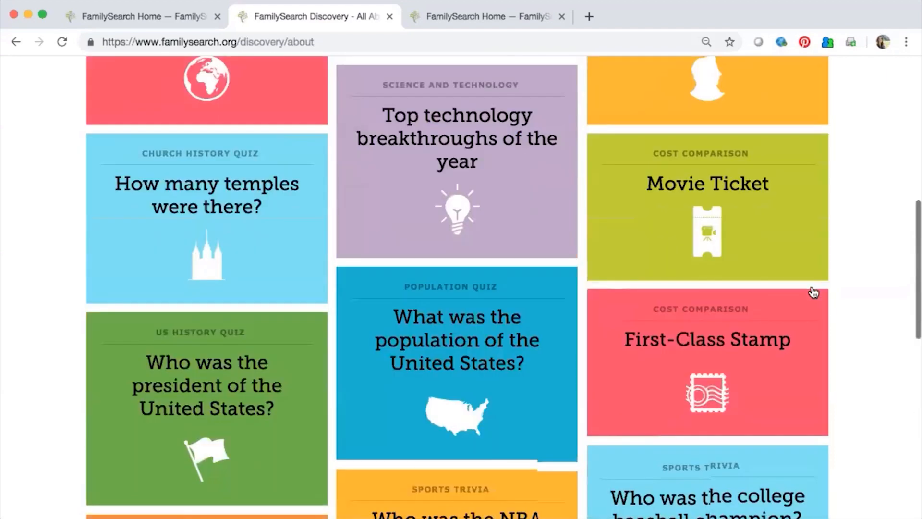
pyautogui.scroll(2, 813, 292)
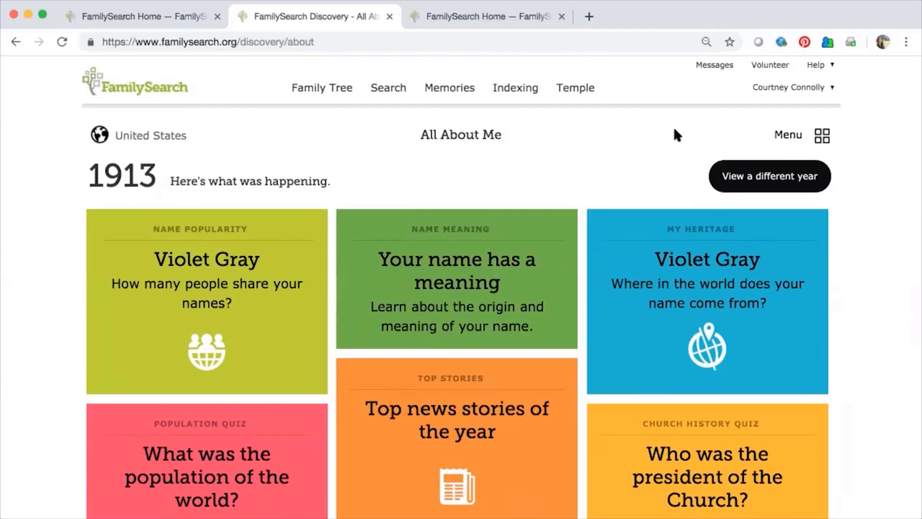